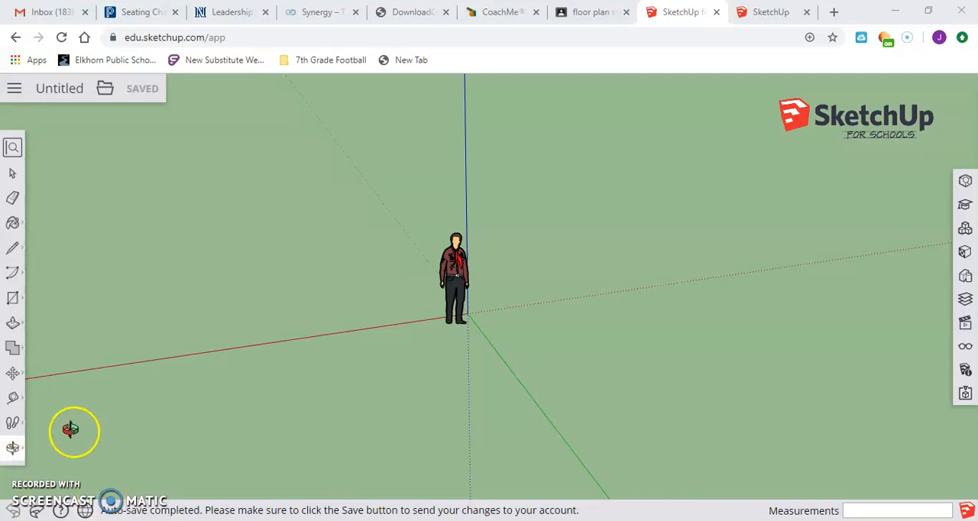
Draw a rectangle about 3' 1" by 5' on the ground beside the standing figure
click(14, 449)
click(13, 298)
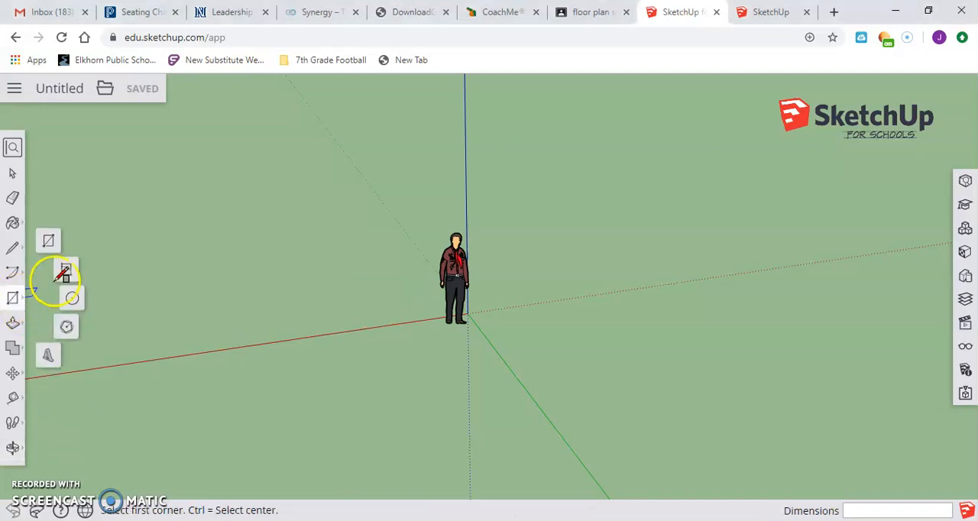
click(48, 241)
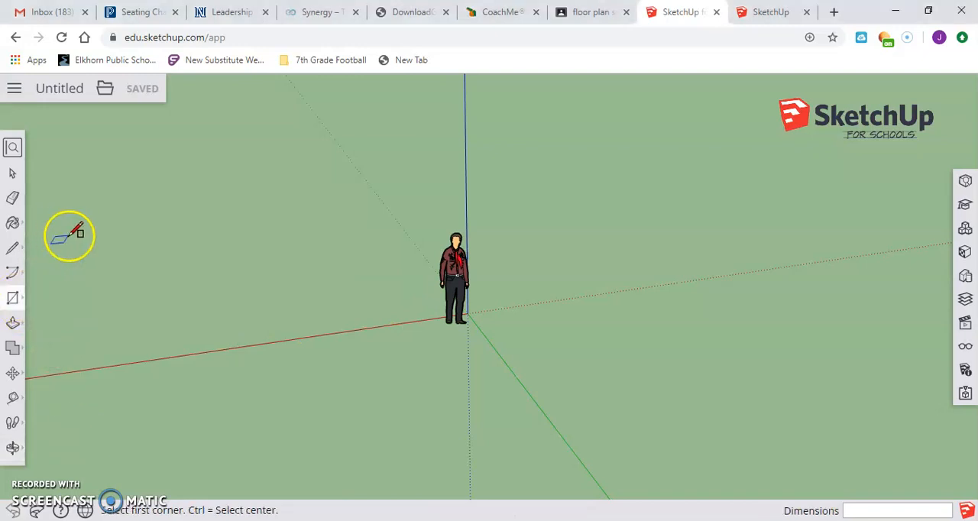
click(502, 328)
click(584, 356)
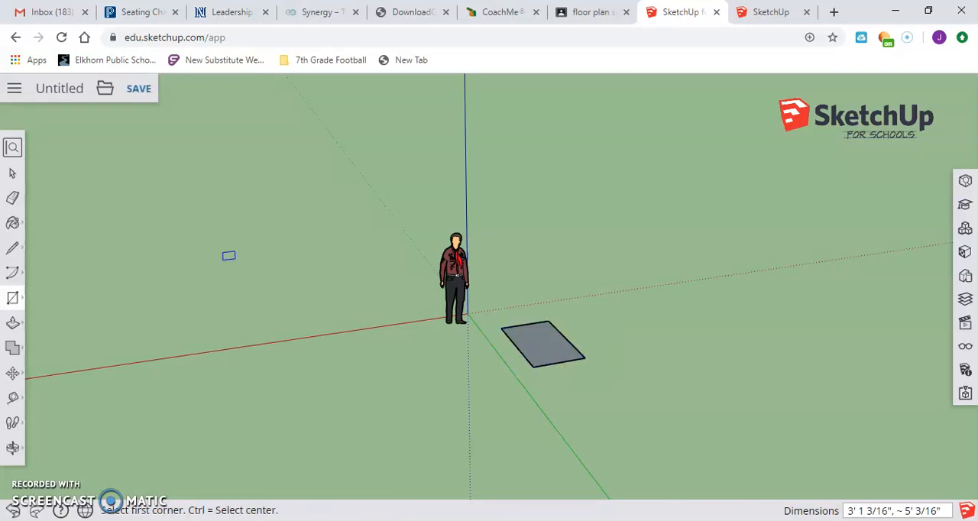
Push/Pull the rectangle upward about 3' 3" to form a box
click(12, 322)
click(552, 334)
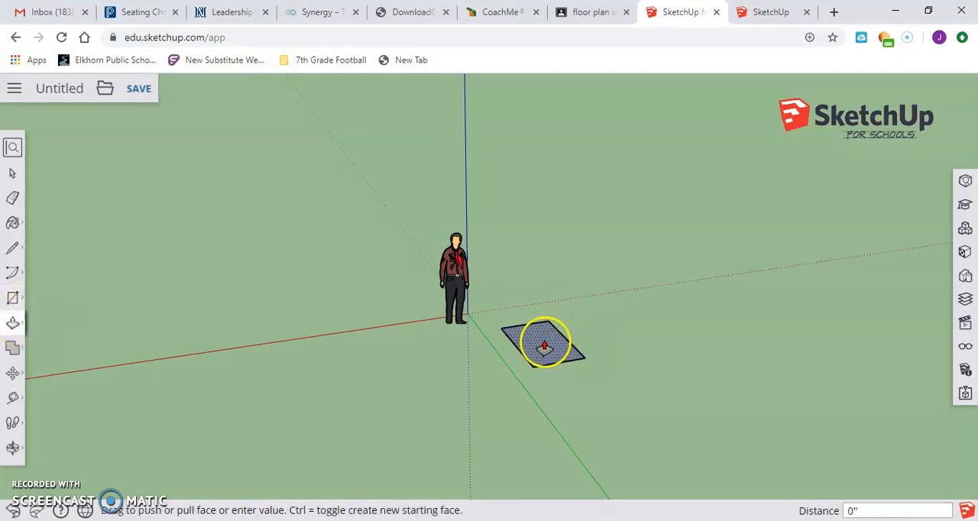
click(543, 275)
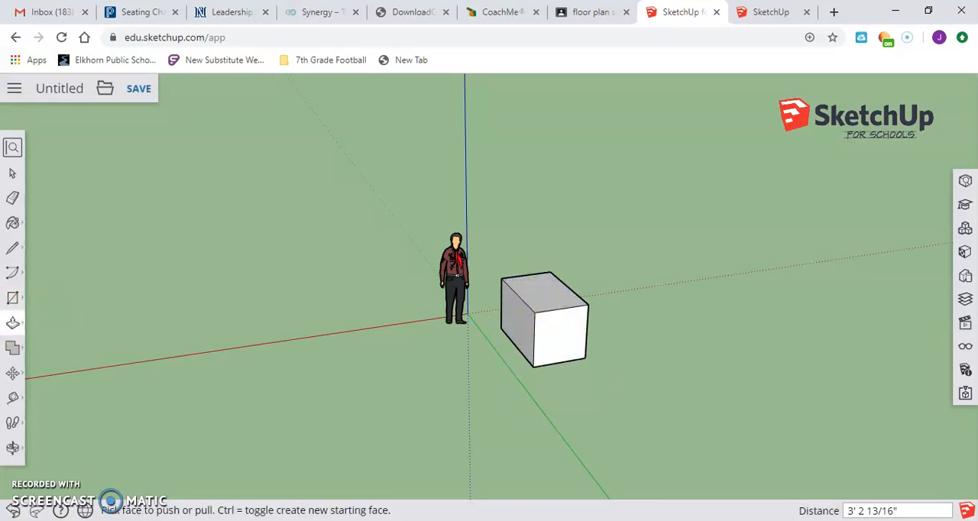
Select the standing figure and the box together, delete them, and undo the deletion
click(11, 450)
drag(504, 375, 668, 279)
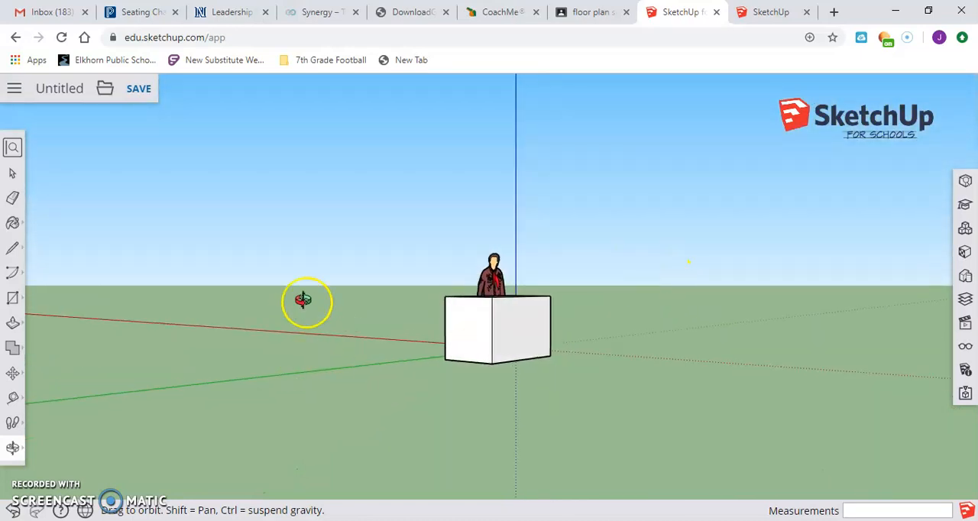
drag(303, 300, 410, 308)
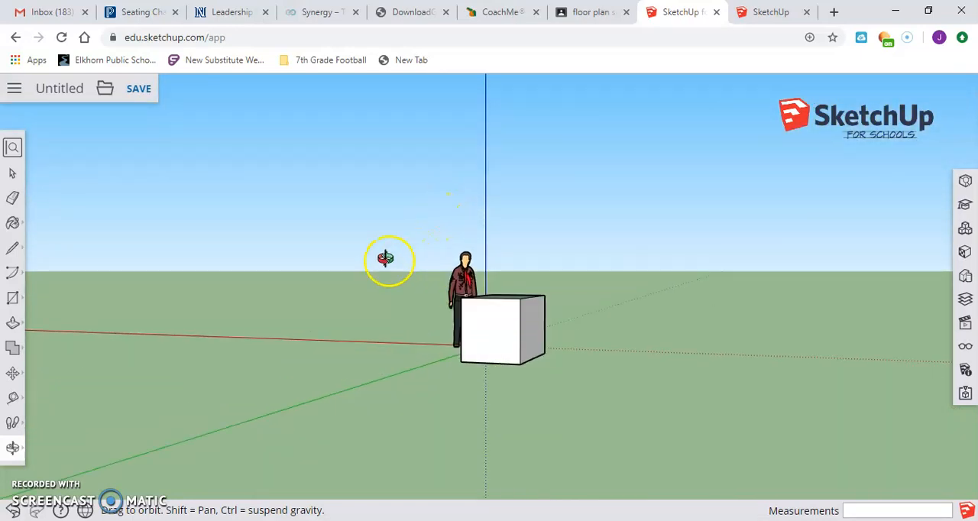
drag(390, 263, 443, 288)
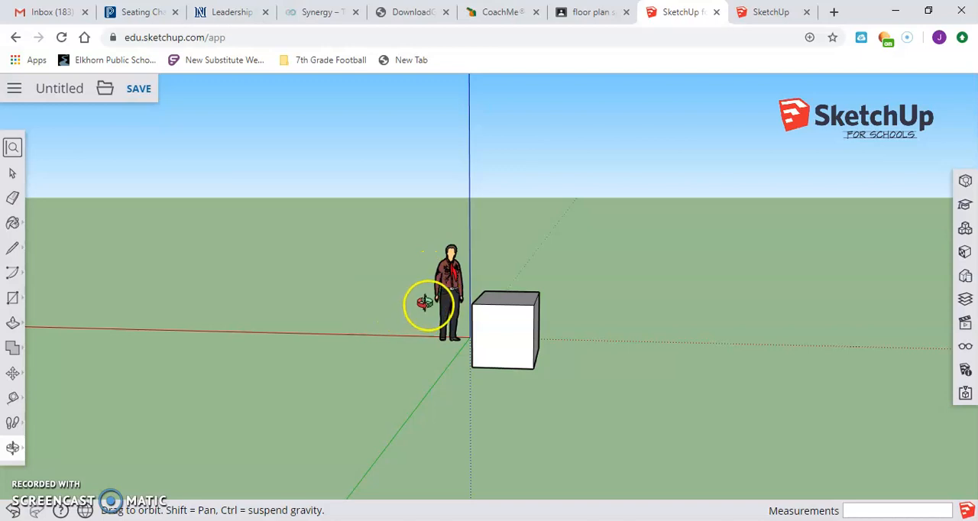
click(14, 175)
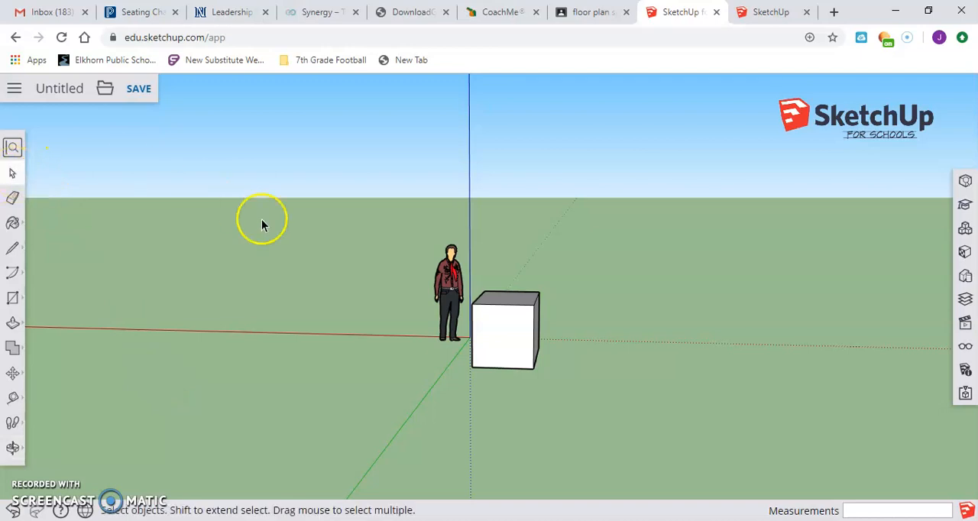
drag(373, 240, 345, 231)
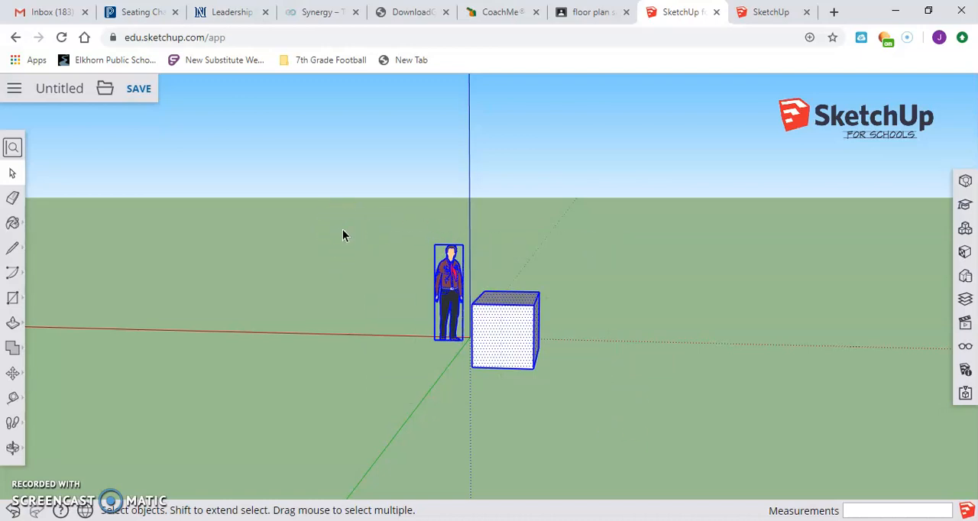
key(Delete)
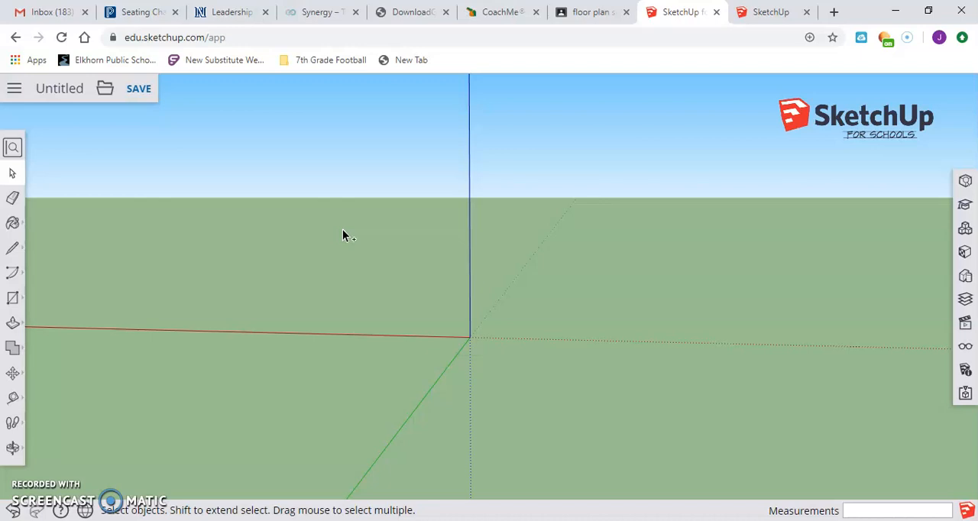
key(ctrl+z)
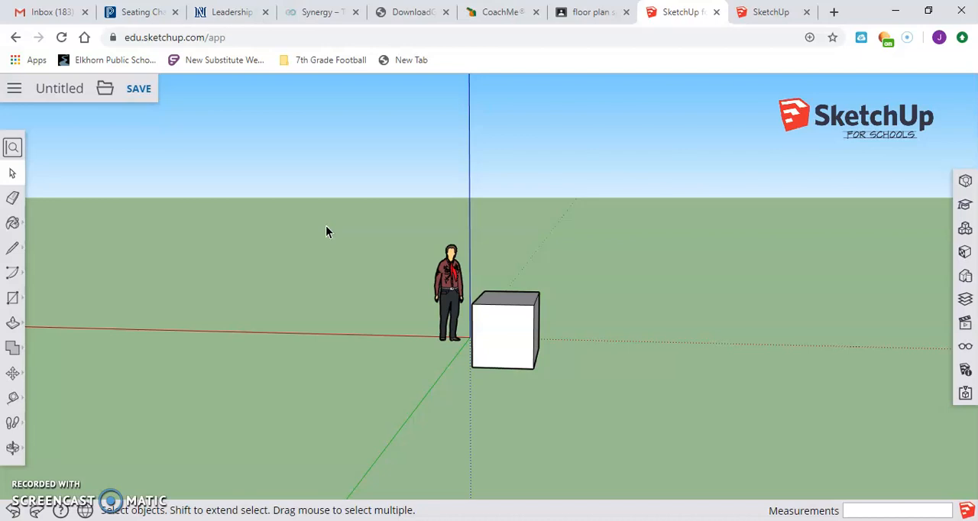
Erase the standing figure and the box's upper front edge with the Eraser, and undo both erasures
click(13, 200)
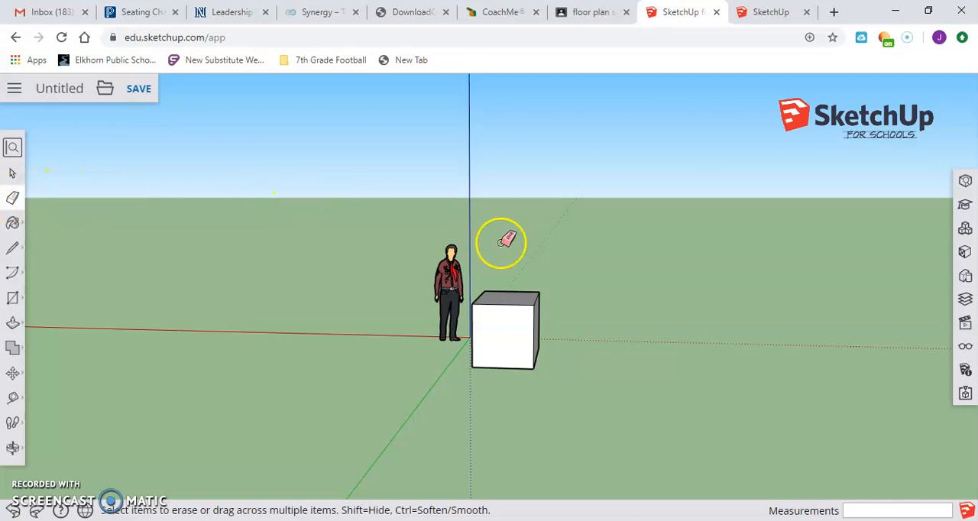
click(450, 281)
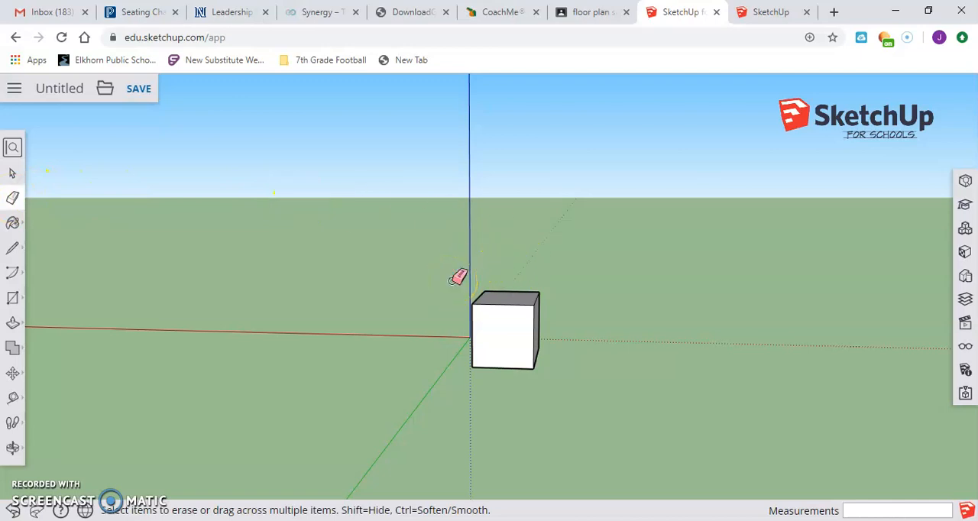
click(502, 303)
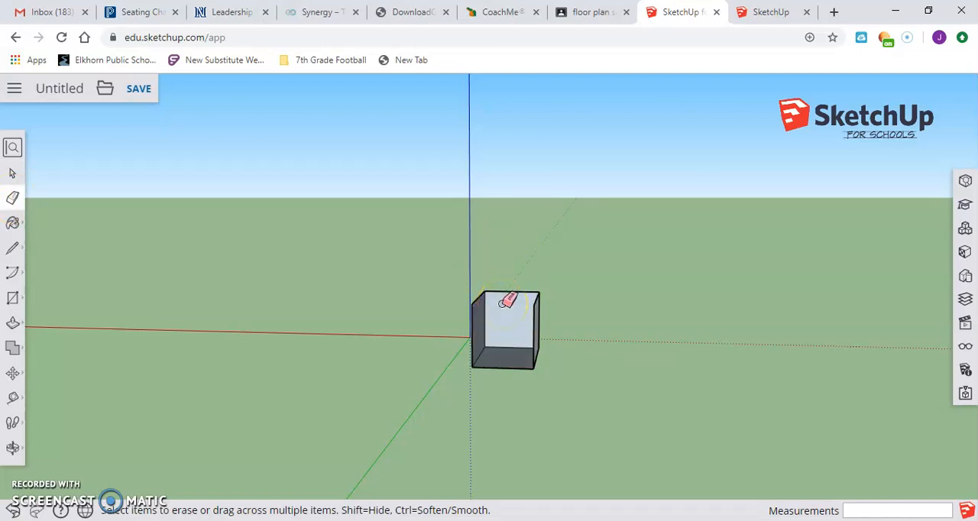
key(ctrl+z)
key(ctrl+z)
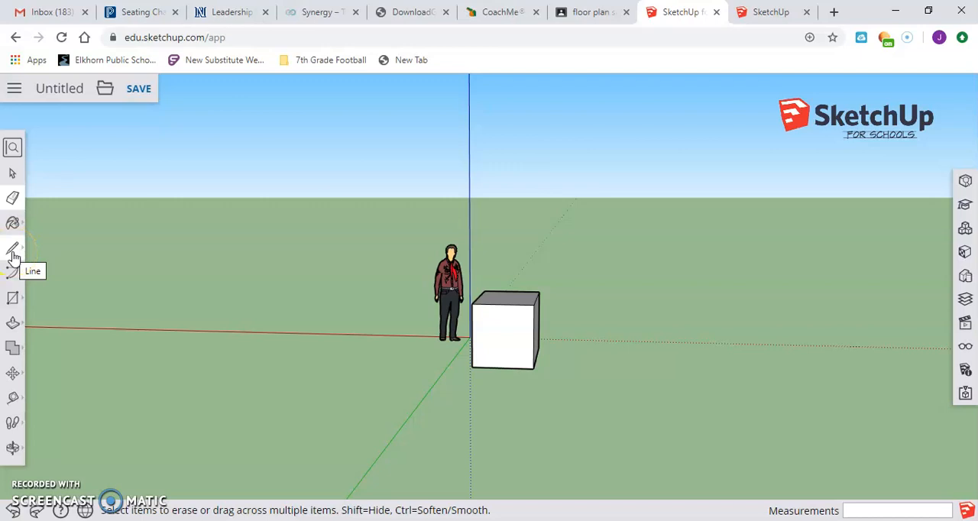
Draw a straight line parallel to the red axis on the ground in front of the standing figure
click(13, 252)
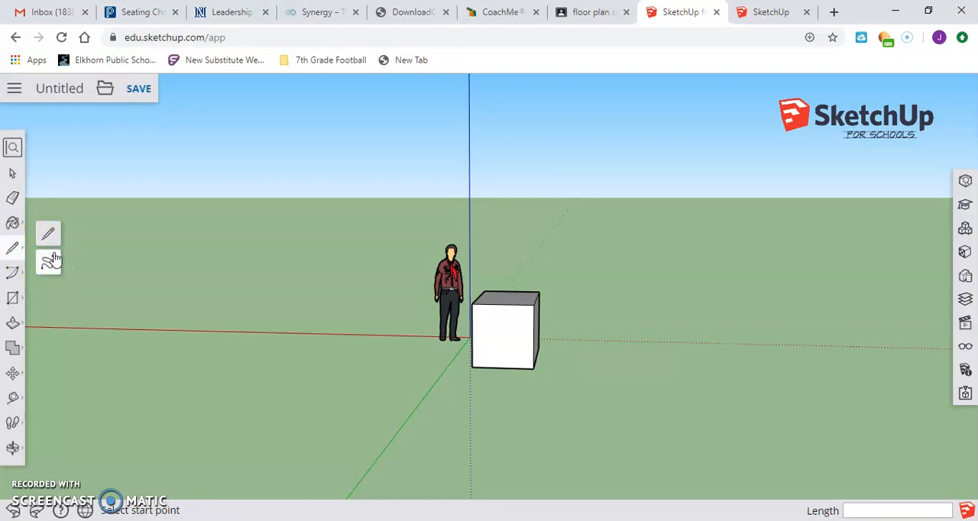
click(47, 237)
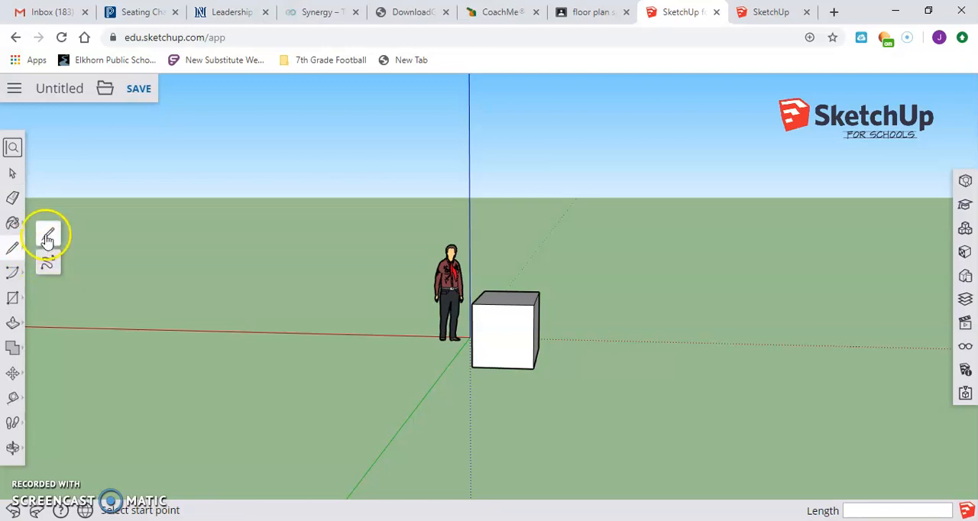
click(243, 361)
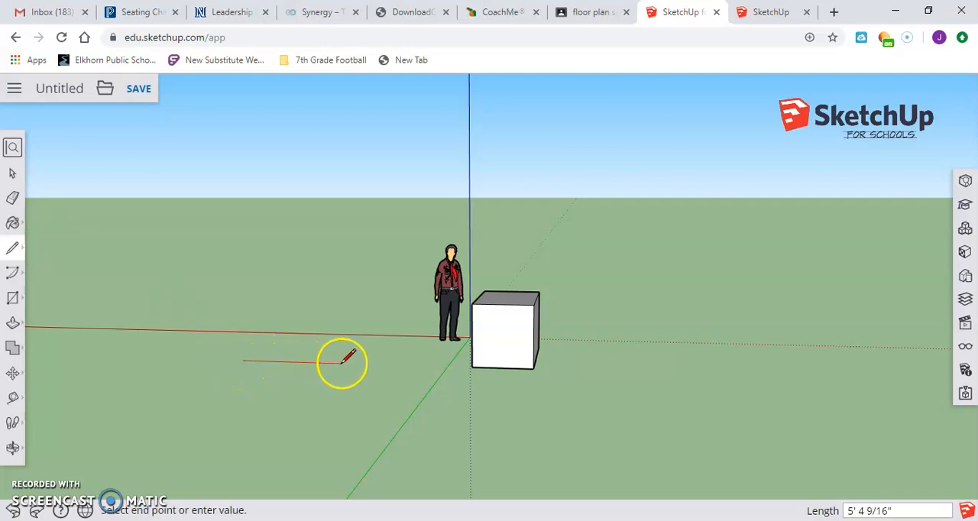
click(382, 363)
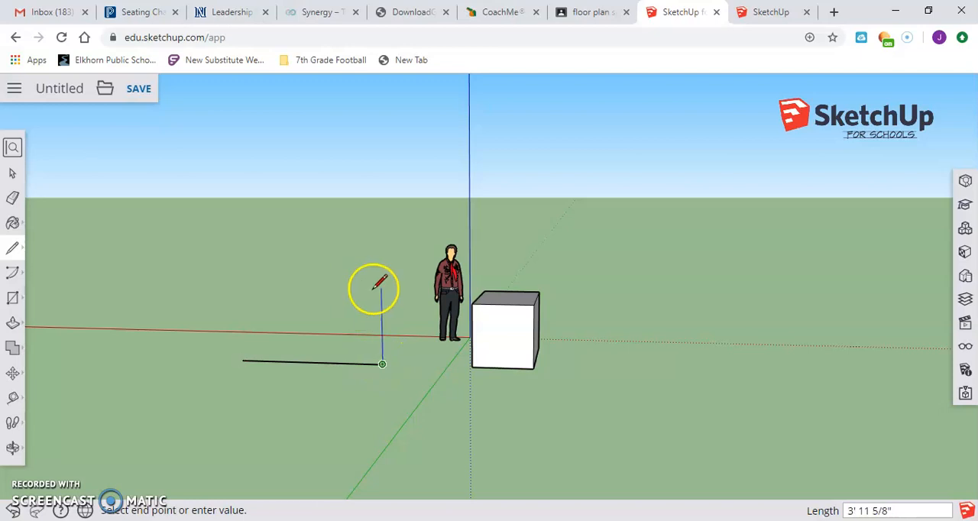
Draw a closed irregular Freehand shape just behind the line, and undo both the shape and the line
click(11, 247)
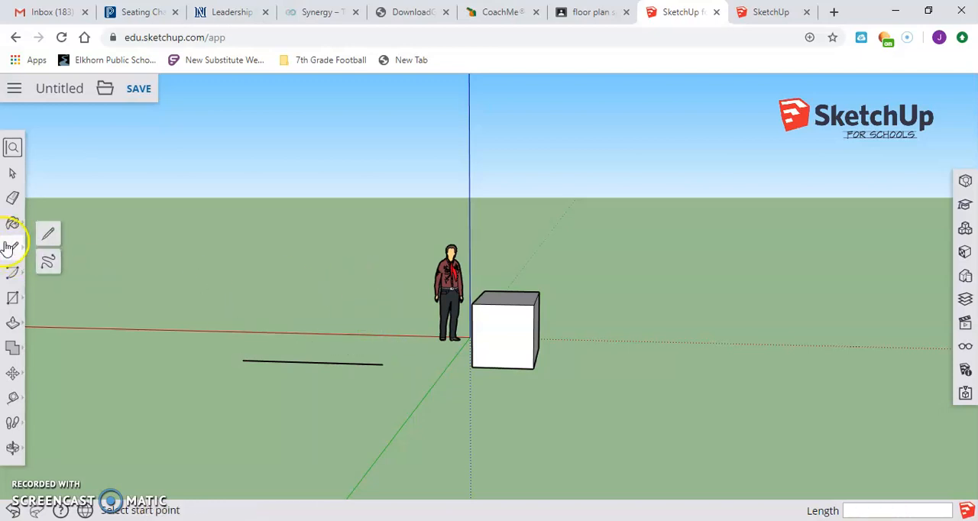
click(47, 261)
mouse_move(252, 346)
mouse_down()
mouse_move(275, 332)
mouse_move(328, 339)
mouse_move(358, 311)
mouse_move(384, 332)
mouse_move(344, 270)
mouse_move(260, 279)
mouse_move(230, 312)
mouse_move(253, 344)
mouse_up()
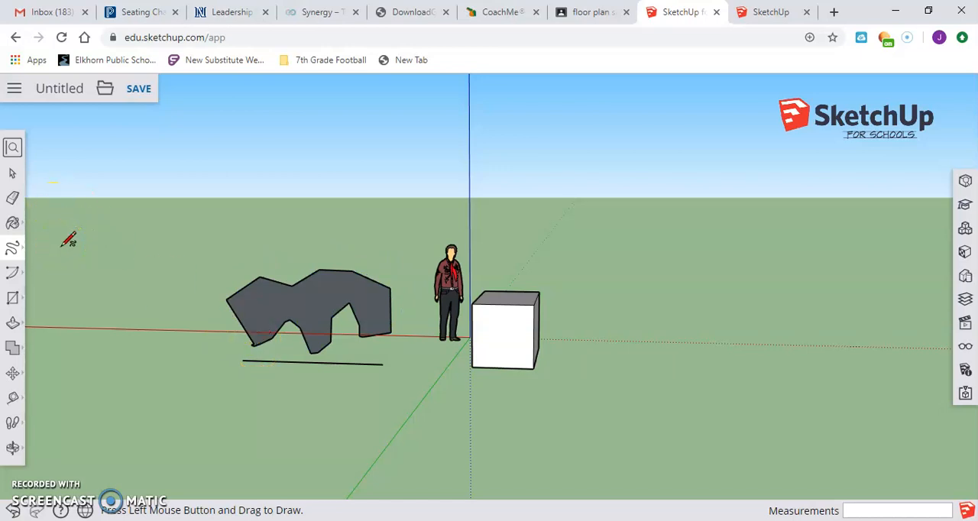
key(ctrl+z)
key(ctrl+z)
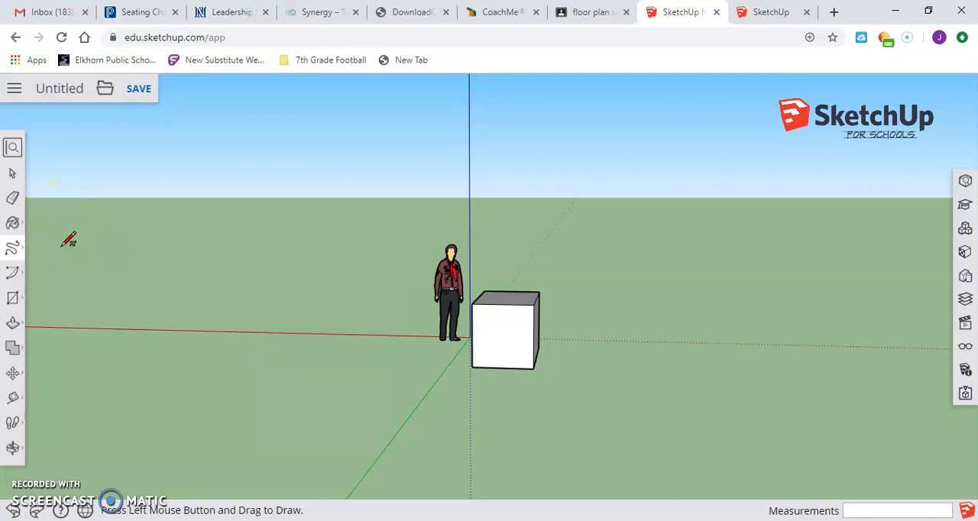
Sketch a 2 Point Arc with a bulge of about 3' on the ground near the figure and discard it
click(13, 275)
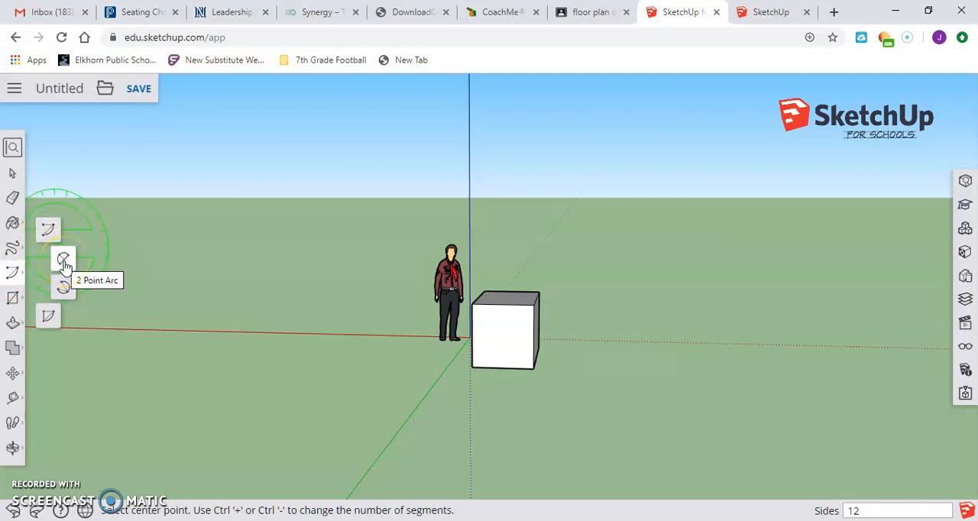
click(64, 264)
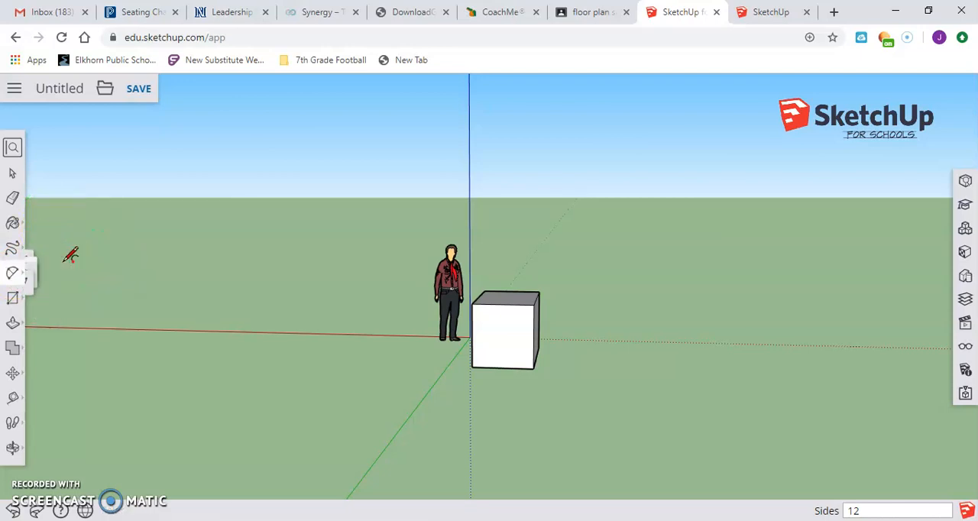
click(271, 386)
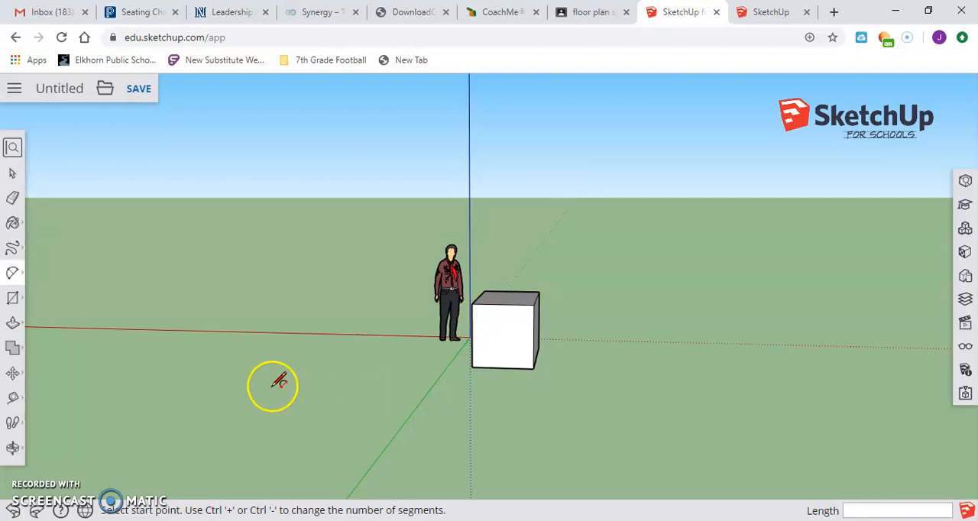
click(387, 387)
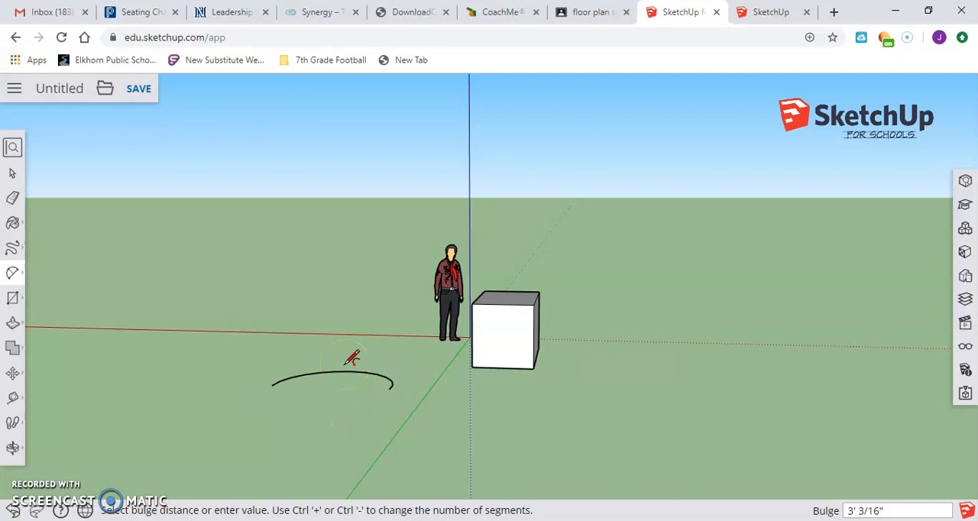
key(Escape)
Draw a rectangle about 7' 2" by 9' 2" on the ground in front of the standing figure
click(13, 299)
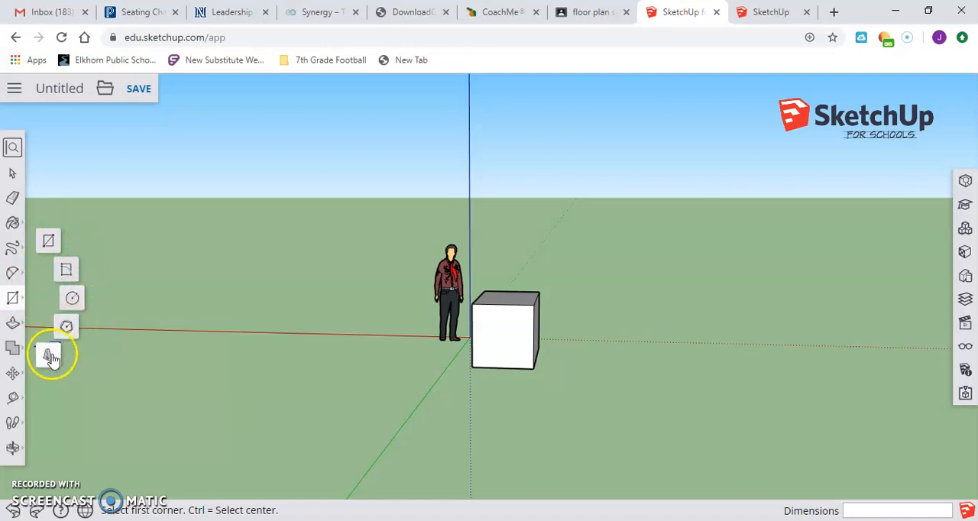
click(48, 241)
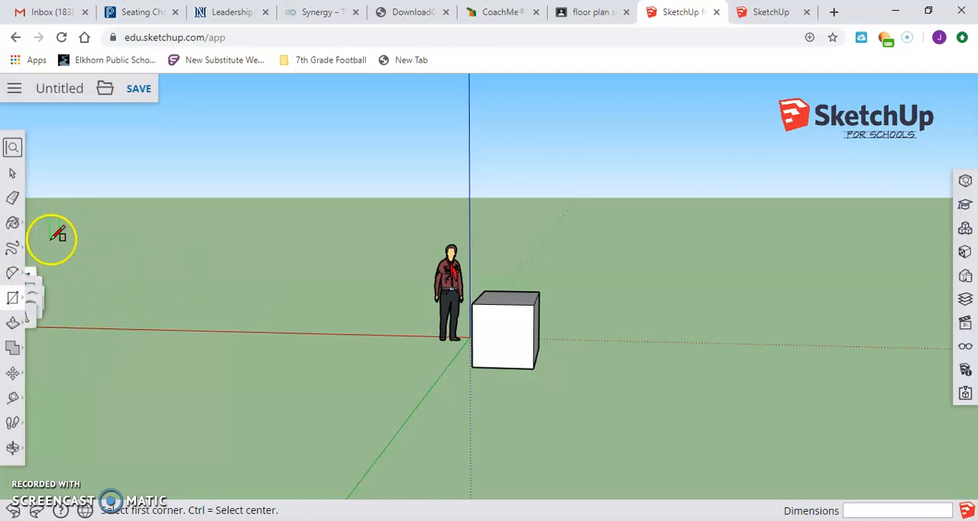
click(295, 353)
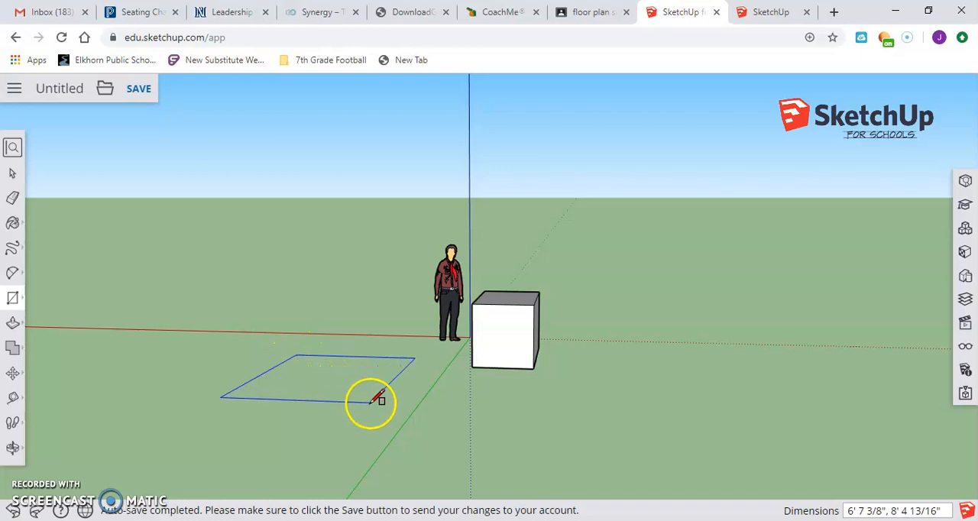
click(379, 408)
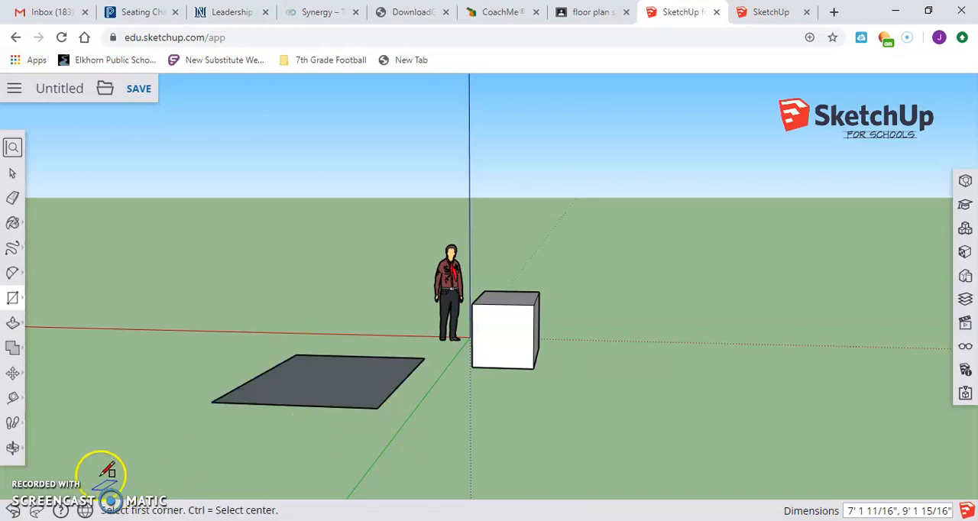
Draw a circle with a radius of about 3' 1" on the ground beside the large rectangle
click(12, 447)
drag(105, 382, 290, 367)
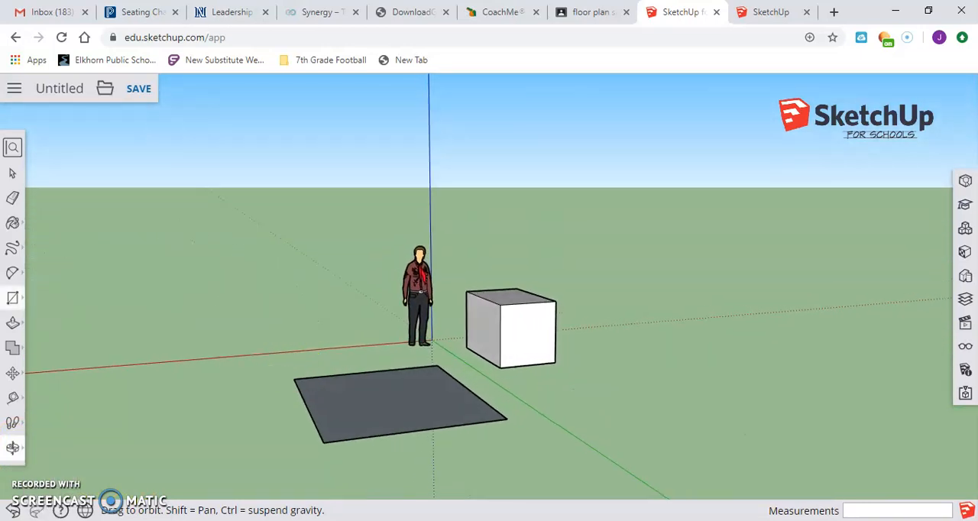
click(14, 300)
click(71, 299)
click(146, 400)
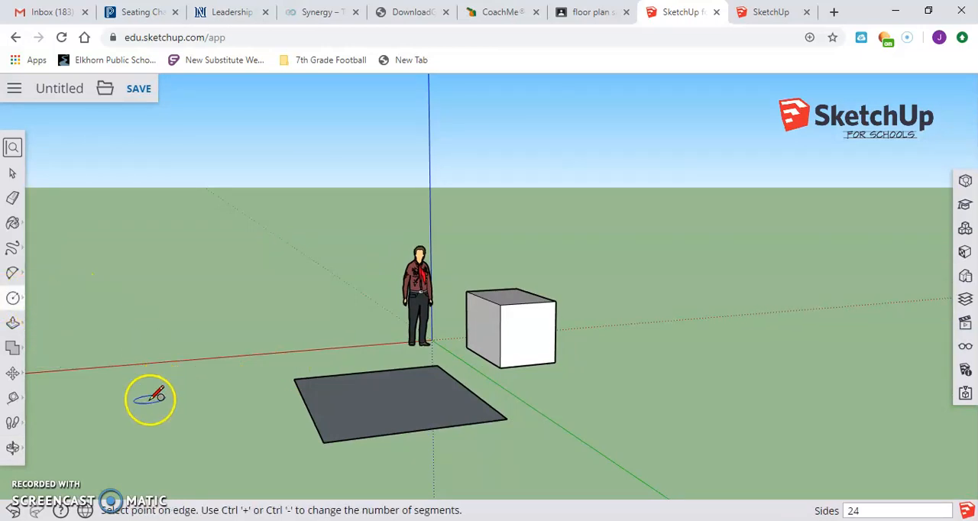
click(187, 410)
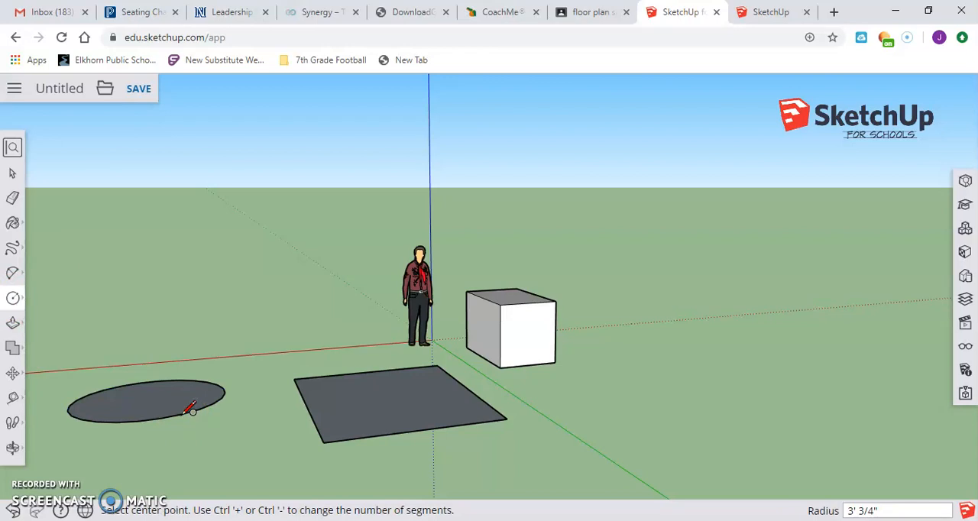
Push/Pull the circle up about 5' 10" into a cylinder and the large rectangle up about 6' 9" into a box
click(11, 449)
drag(299, 389, 273, 308)
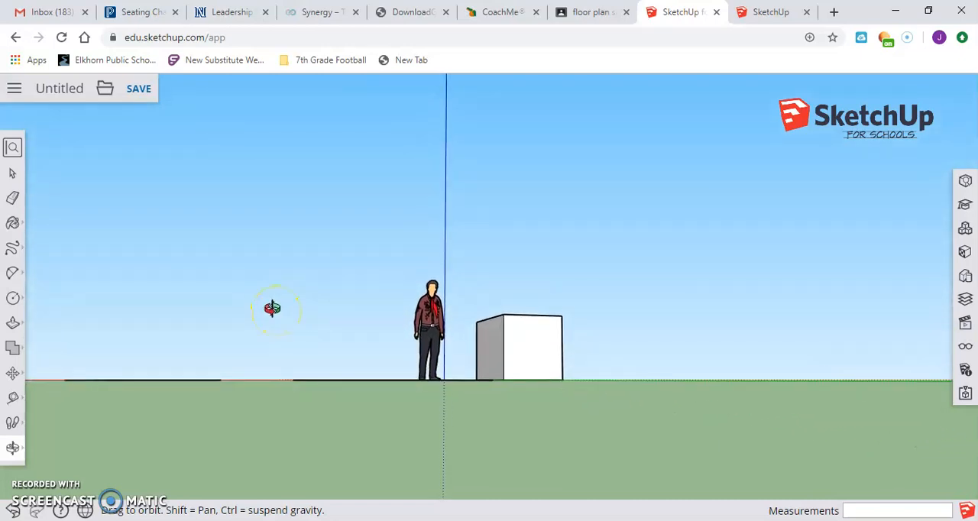
drag(243, 275, 273, 312)
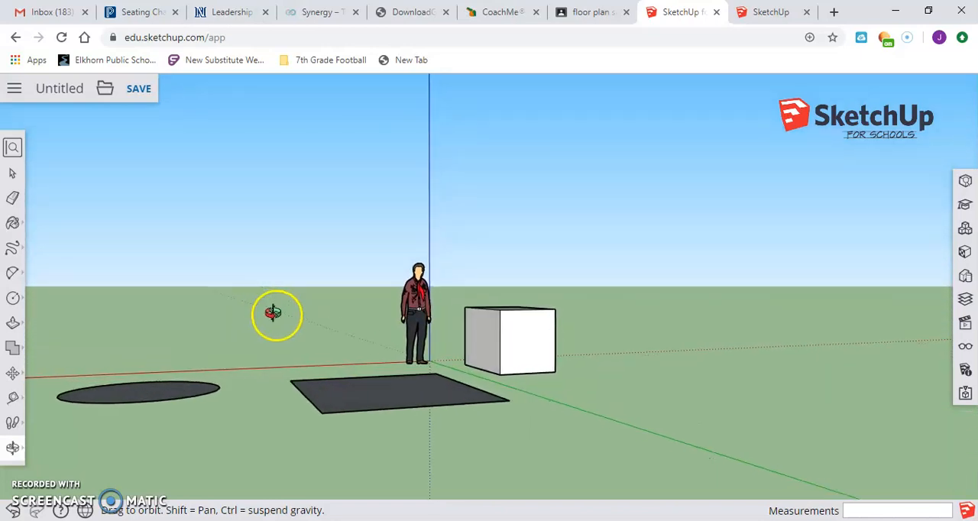
click(12, 327)
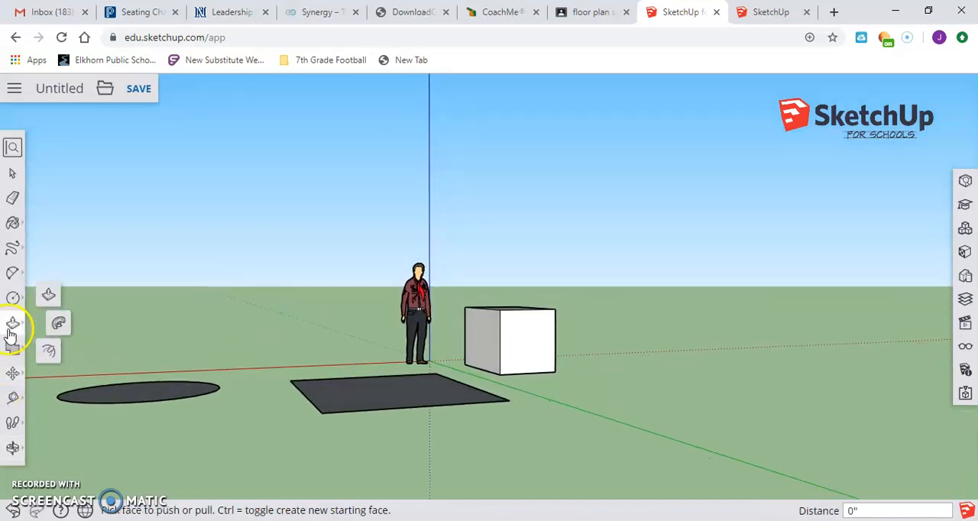
click(48, 297)
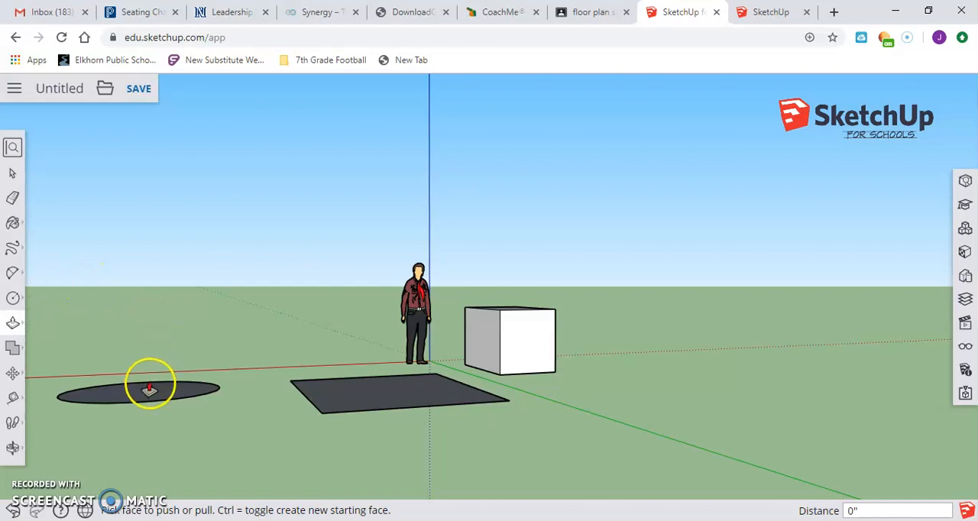
drag(148, 393, 136, 261)
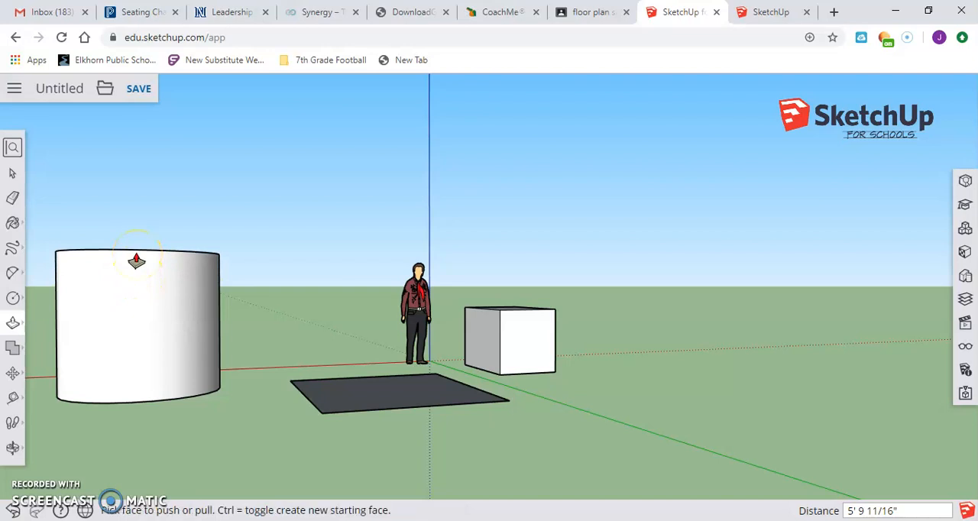
click(371, 405)
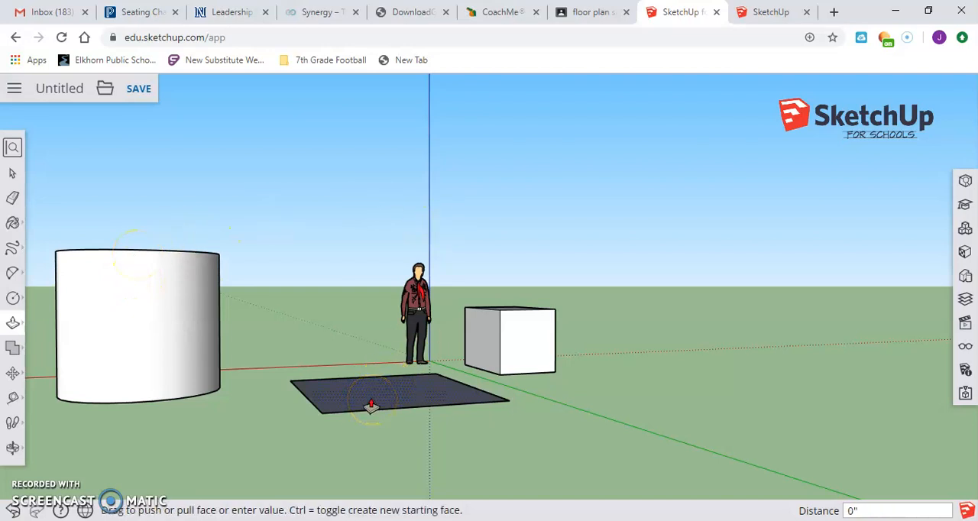
drag(371, 404, 344, 227)
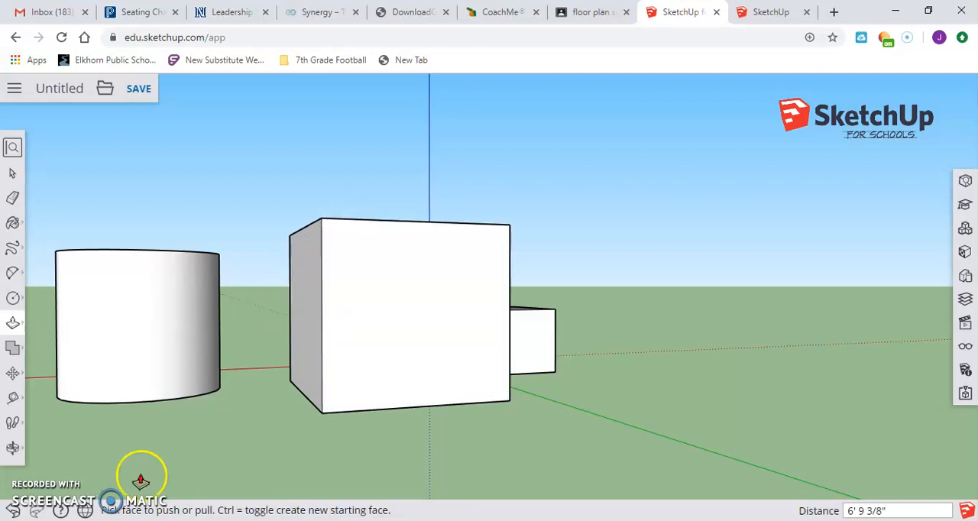
Draw a circle with a radius of about 10" on the large box's long side face, near its upper corner
click(12, 448)
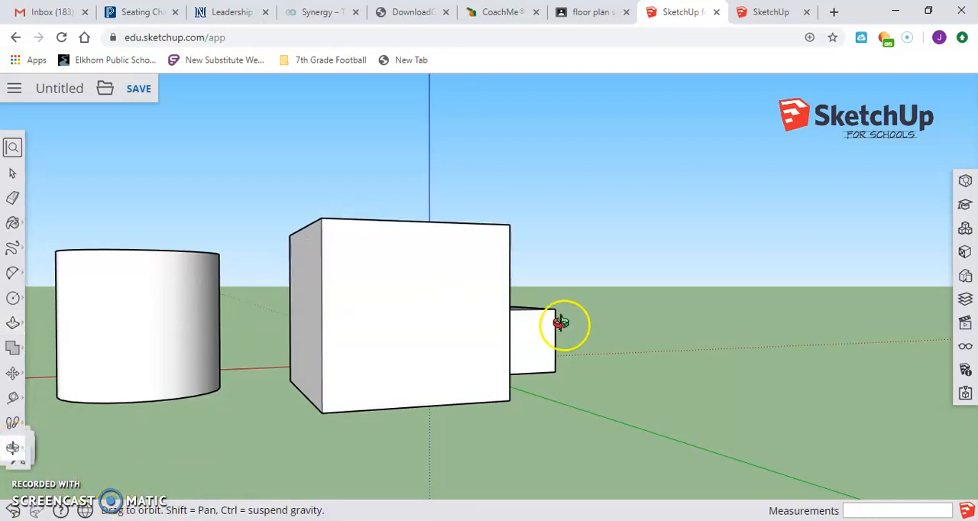
drag(558, 322, 358, 390)
drag(622, 314, 498, 339)
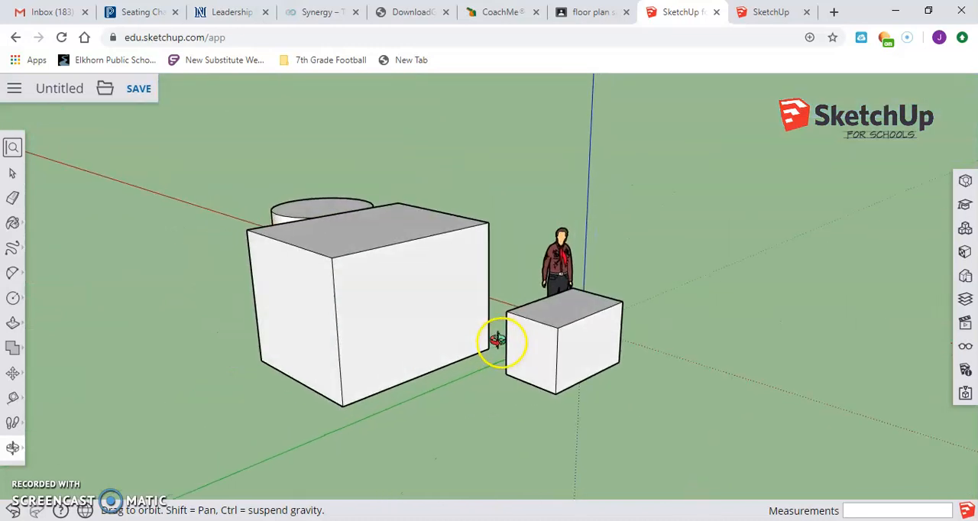
click(12, 297)
click(72, 298)
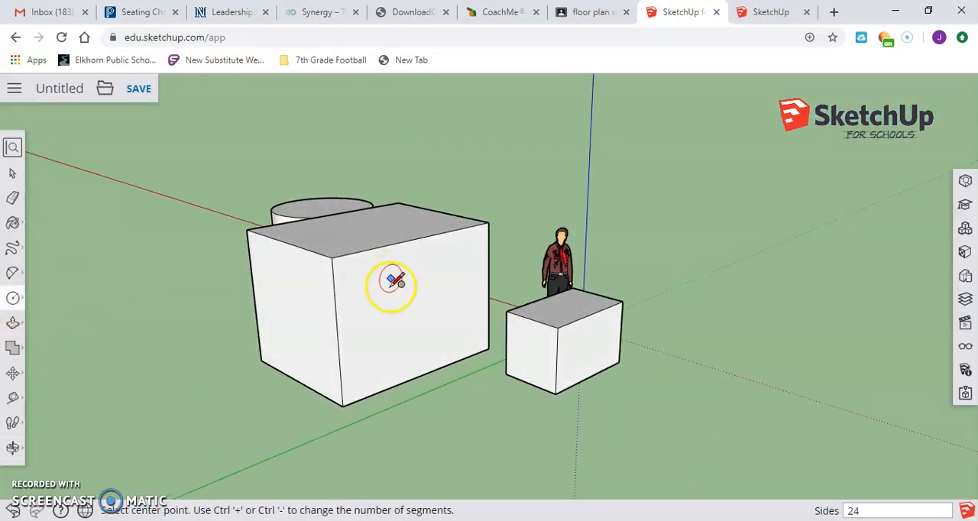
click(364, 291)
click(377, 296)
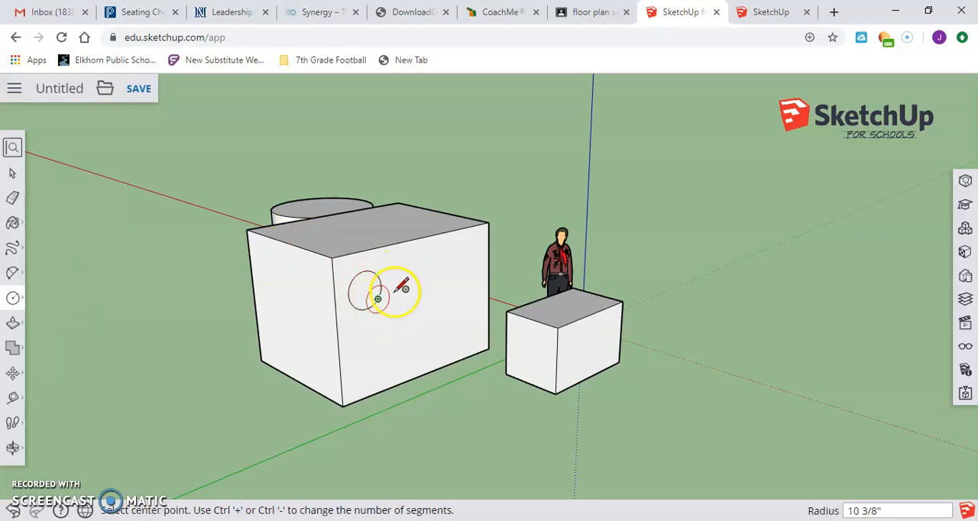
Push the circle about 1' 1" into the large box to make a round recess
click(12, 323)
drag(360, 312, 346, 296)
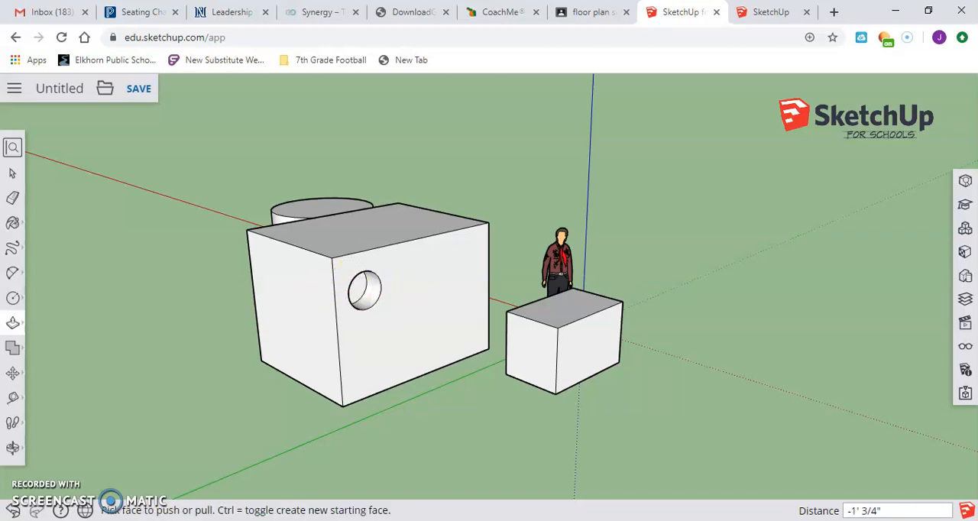
click(12, 448)
drag(395, 314, 430, 327)
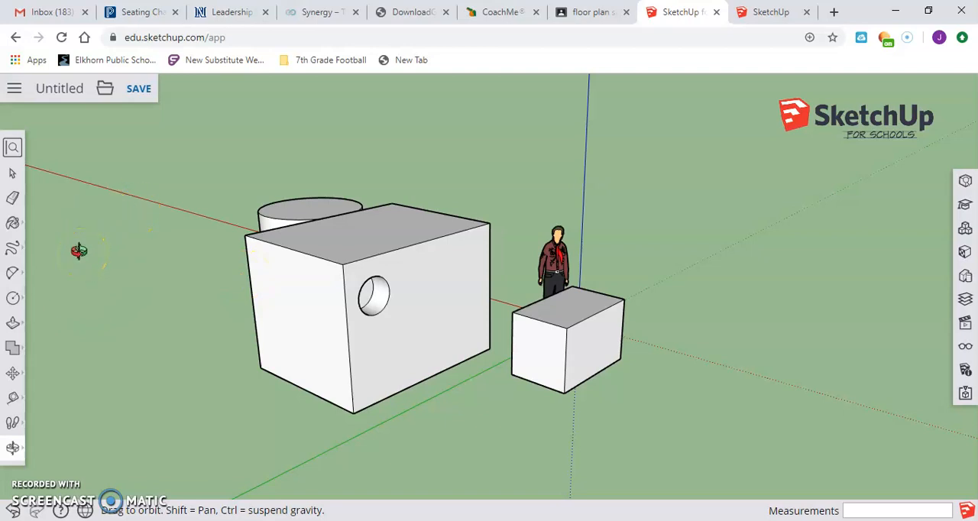
Offset the outline of the large box's end face, beside the round recess, inward by about 1' 2"
click(12, 327)
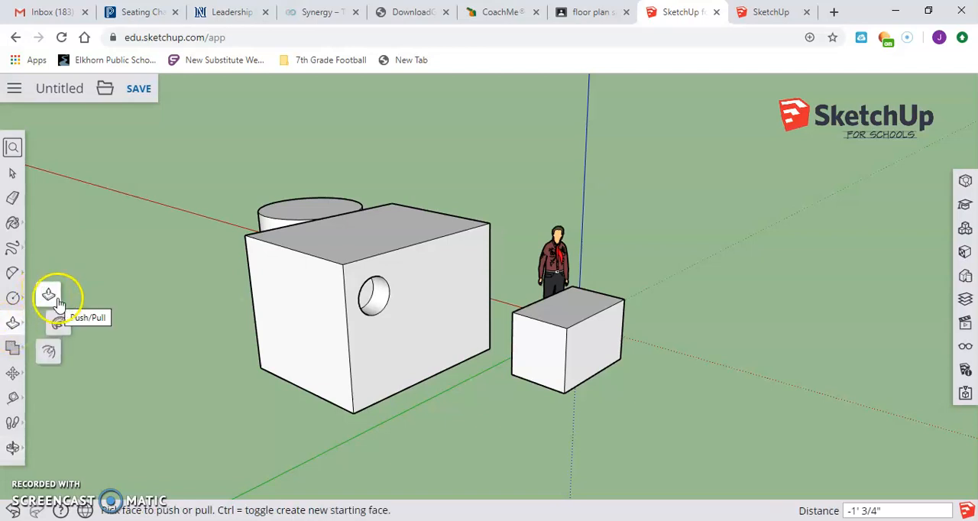
click(43, 354)
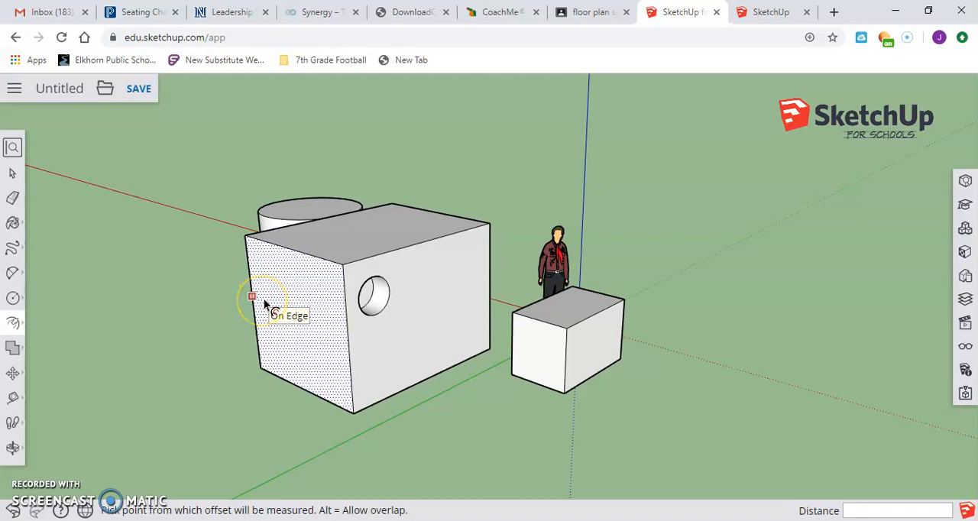
click(266, 299)
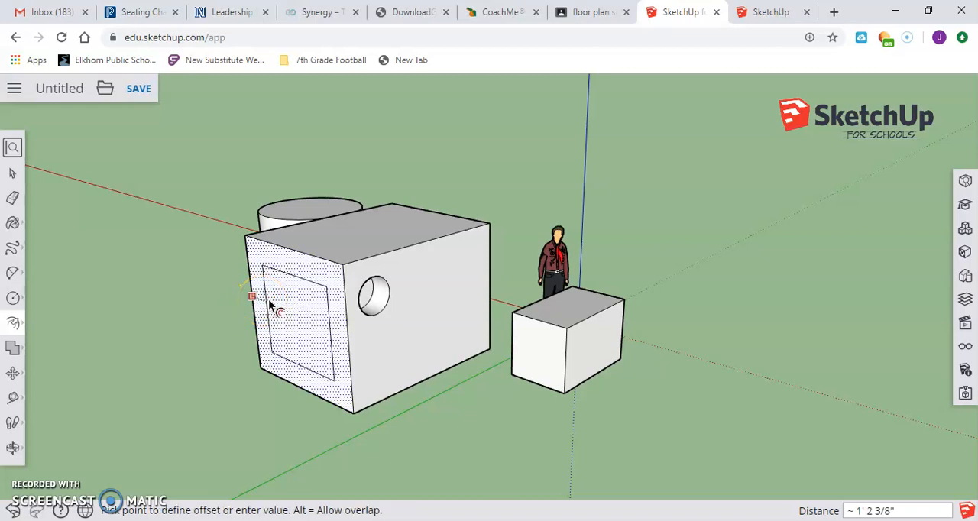
click(269, 305)
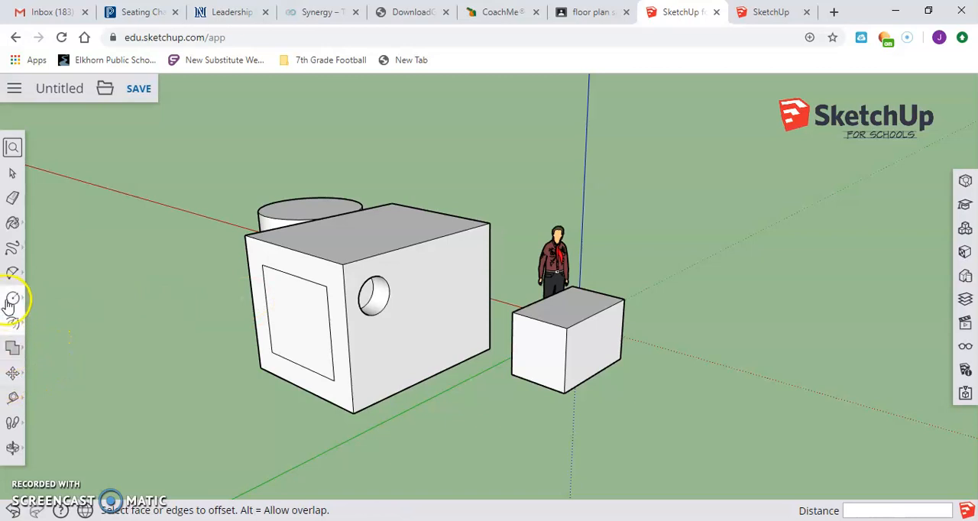
Push the inner rectangle on the large box's end face inward about 2' 10"
mouse_move(16, 325)
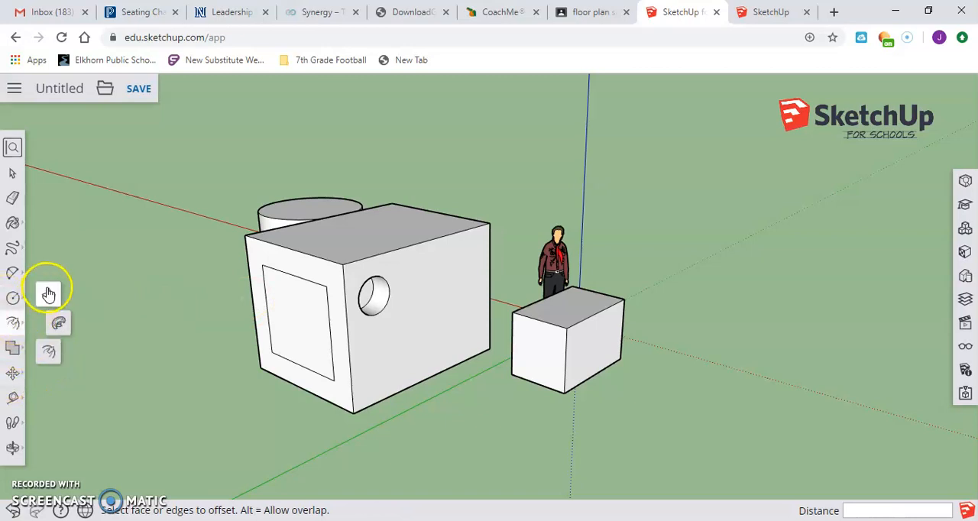
click(49, 295)
click(293, 318)
click(260, 353)
click(259, 354)
click(313, 333)
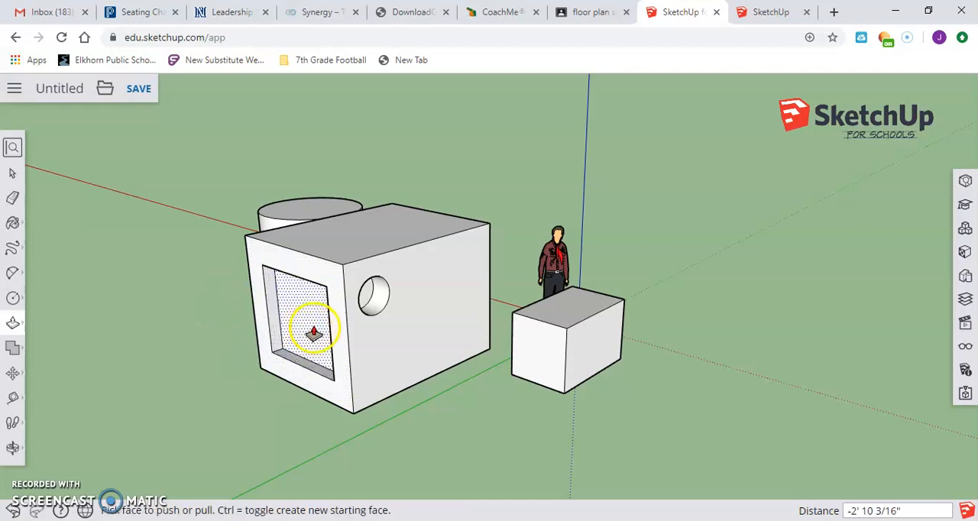
Move the large box's top edges to slope its top face, lowering the edge above the rectangular recess and raising the opposite one
click(12, 353)
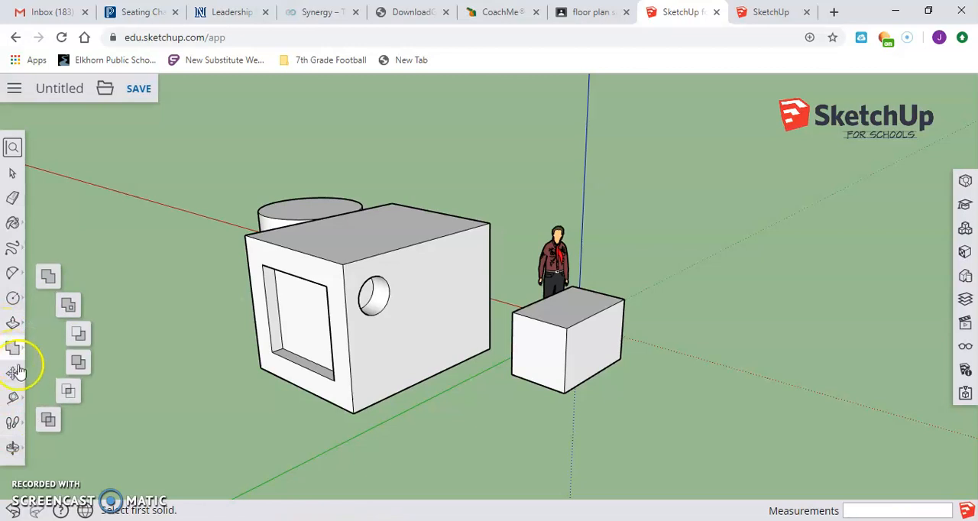
click(13, 372)
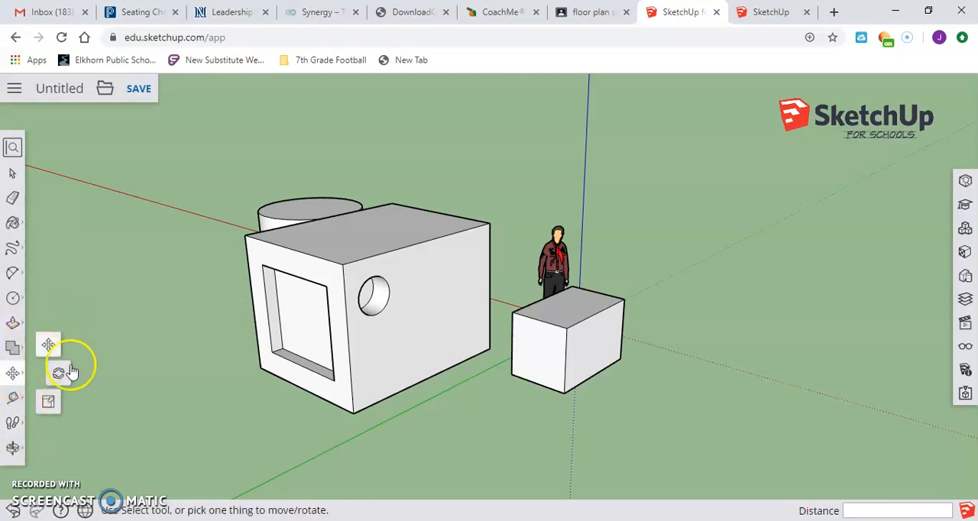
click(48, 345)
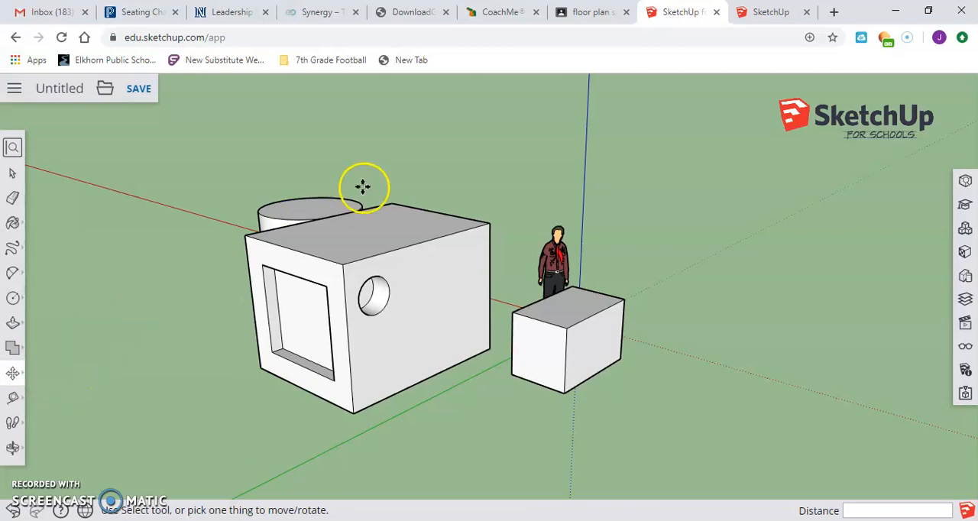
drag(307, 239, 277, 271)
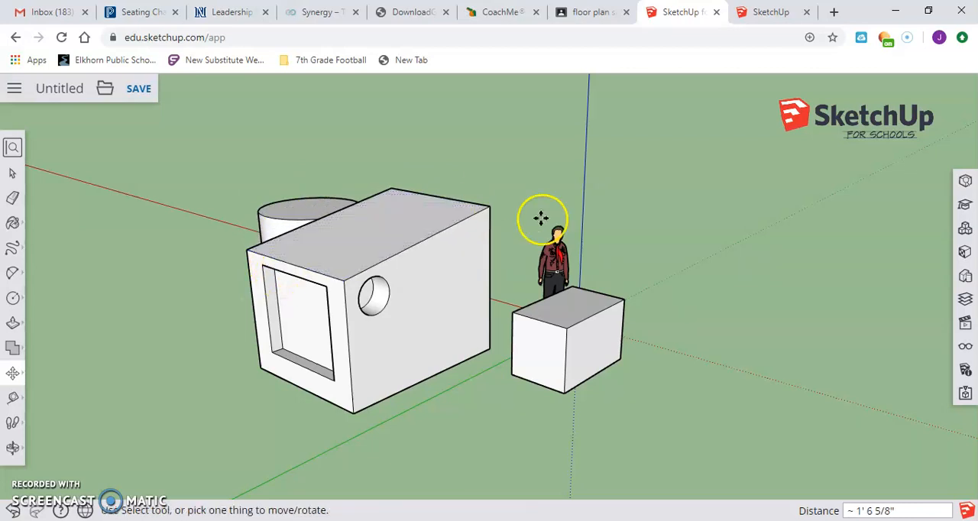
Move the small box's front vertical edge about 1' 5" along its end face and undo the move
drag(564, 351, 540, 352)
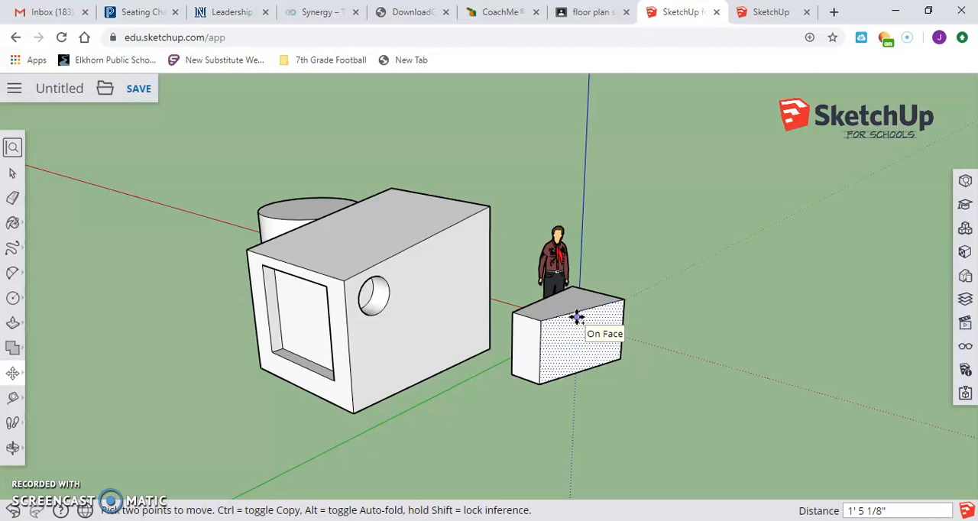
key(Escape)
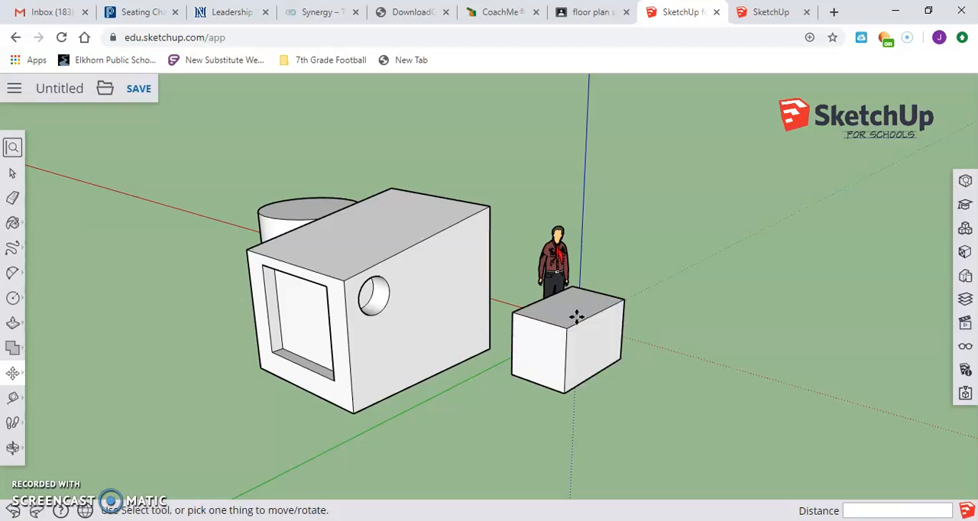
Scale the small box's end face uniformly to 0.50 from its upper corner, tapering the box
click(14, 375)
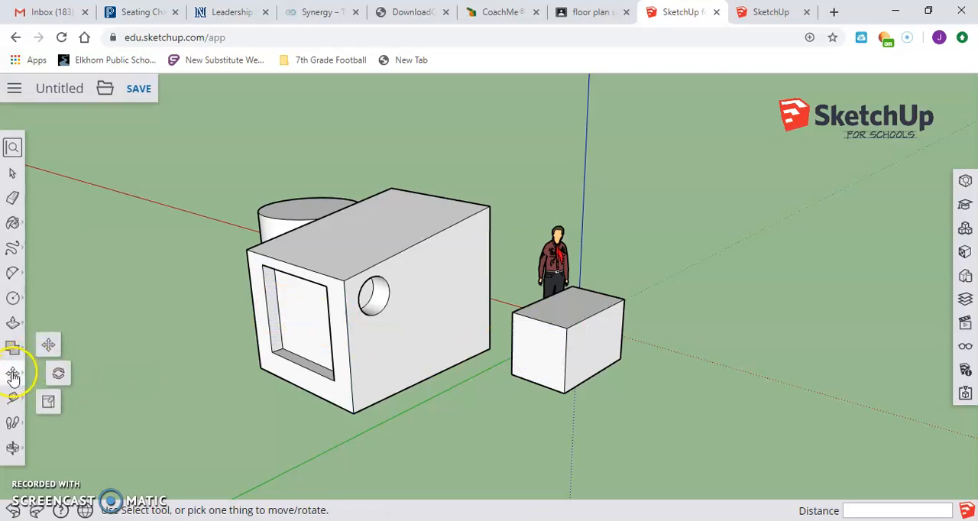
click(48, 403)
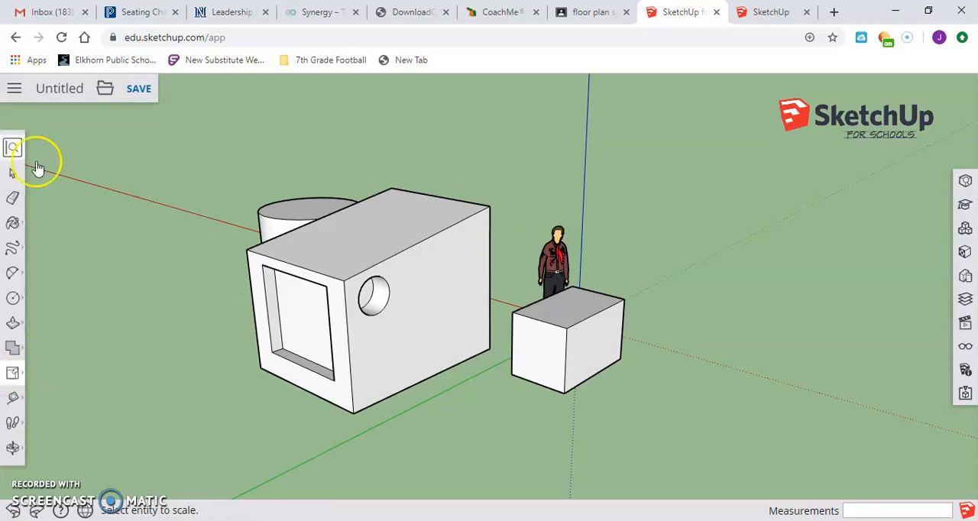
click(535, 347)
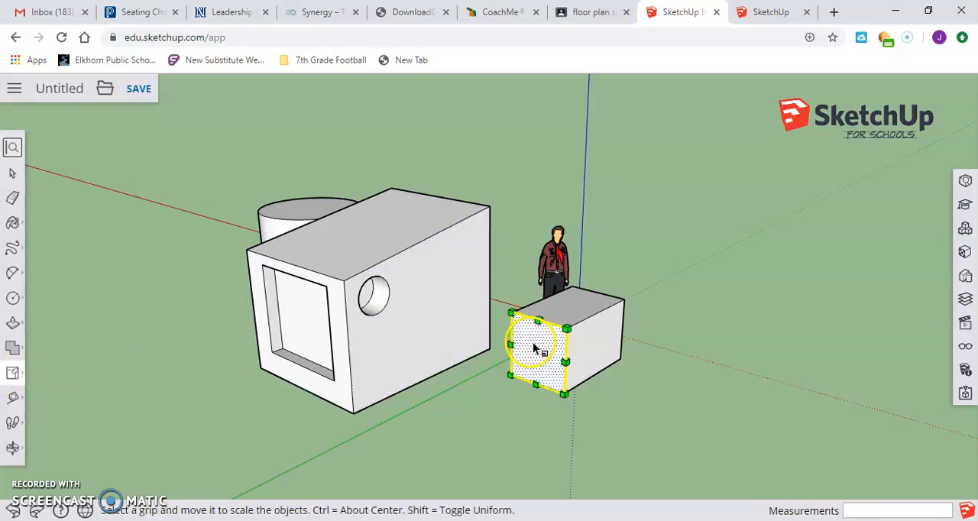
click(565, 328)
drag(560, 337, 538, 353)
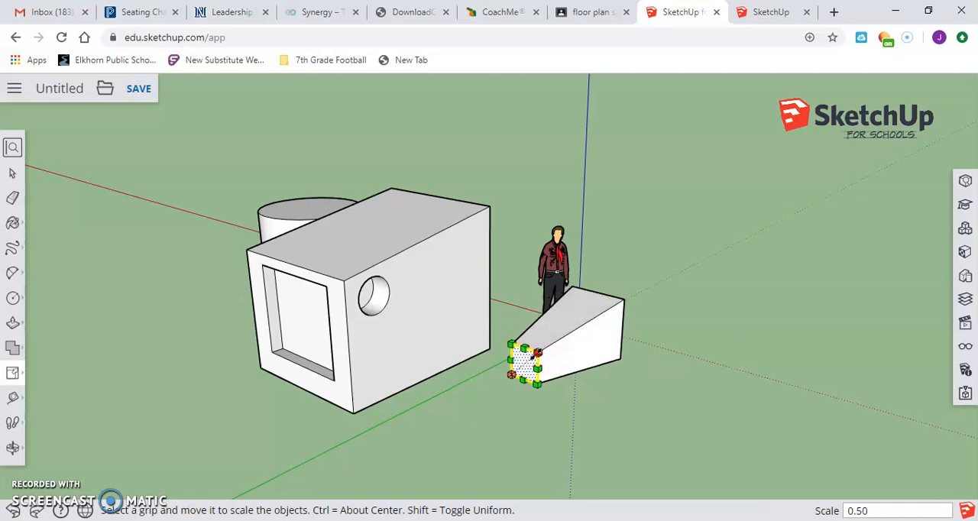
Select the whole tapered box together with the standing figure, using a selection window
click(12, 448)
drag(417, 326, 748, 318)
drag(586, 345, 359, 375)
drag(566, 222, 572, 266)
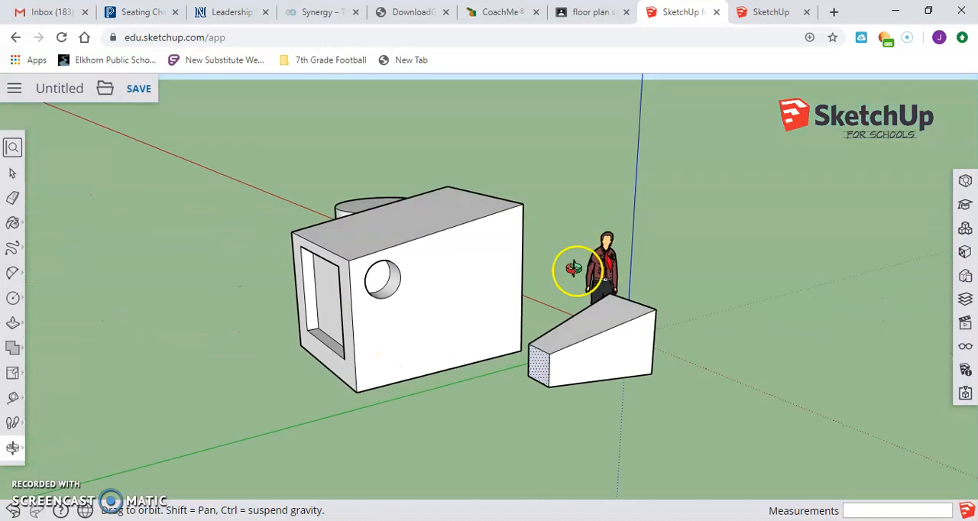
click(15, 374)
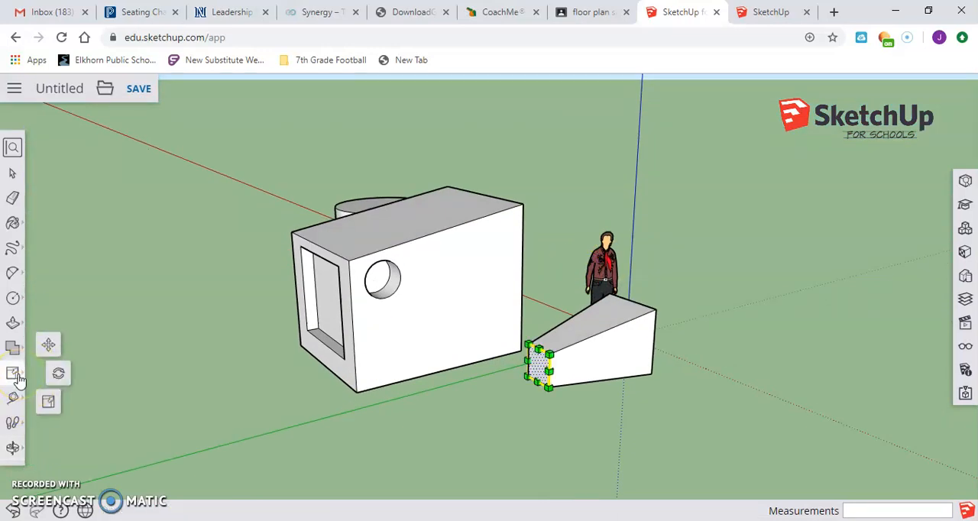
click(15, 374)
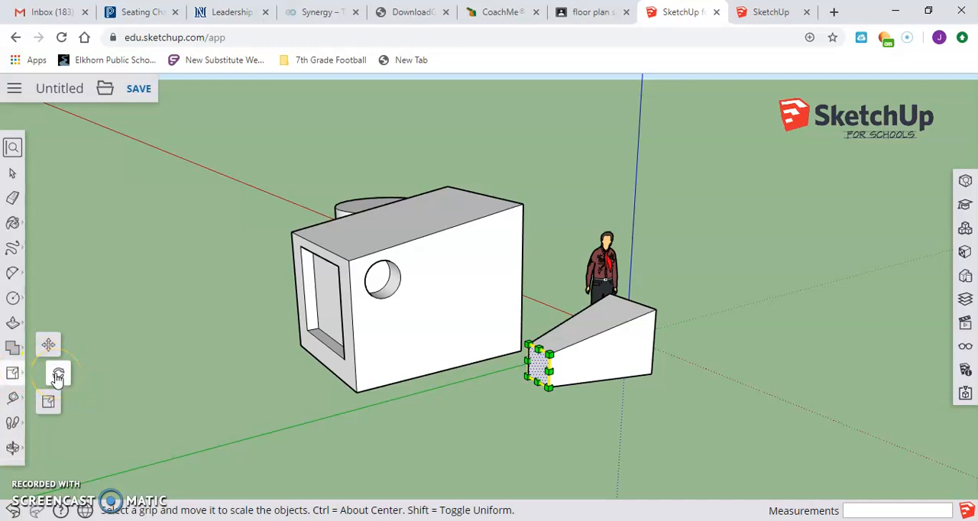
click(58, 376)
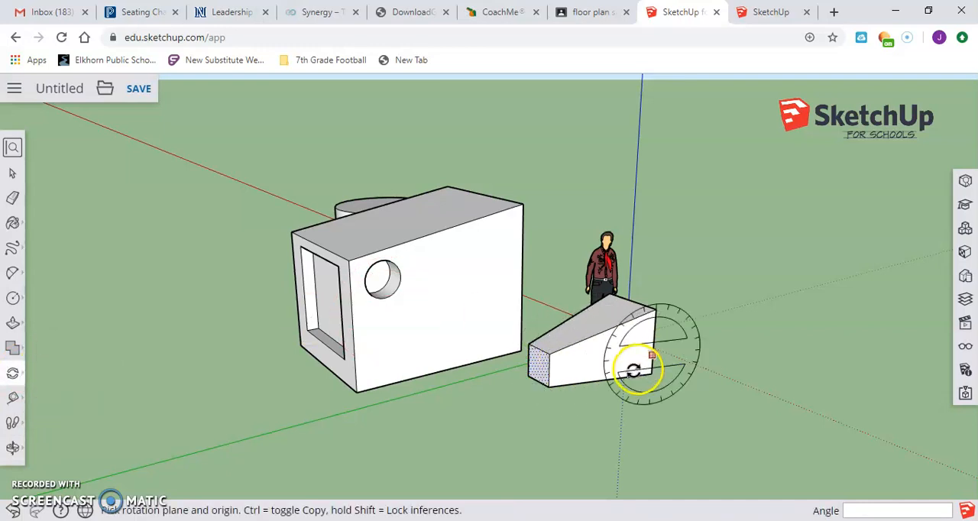
click(12, 173)
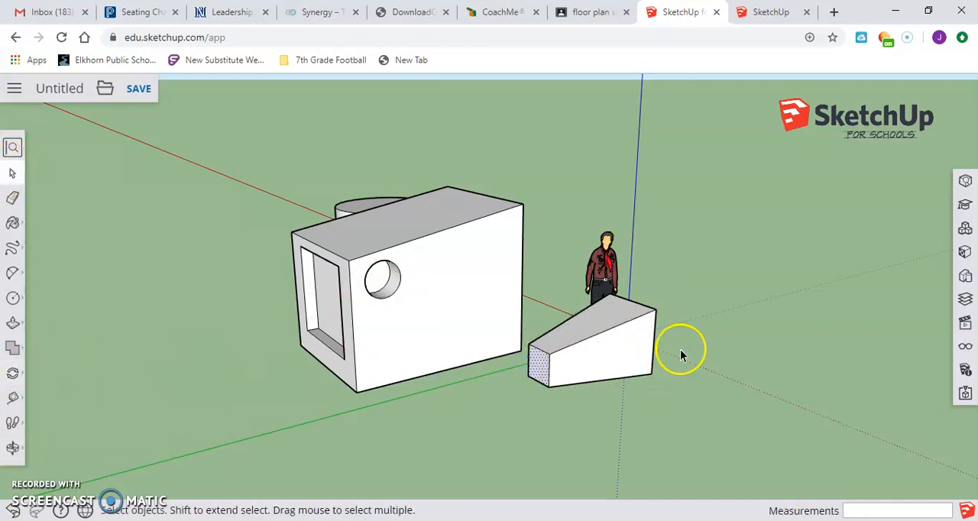
drag(684, 411, 534, 267)
drag(523, 300, 524, 300)
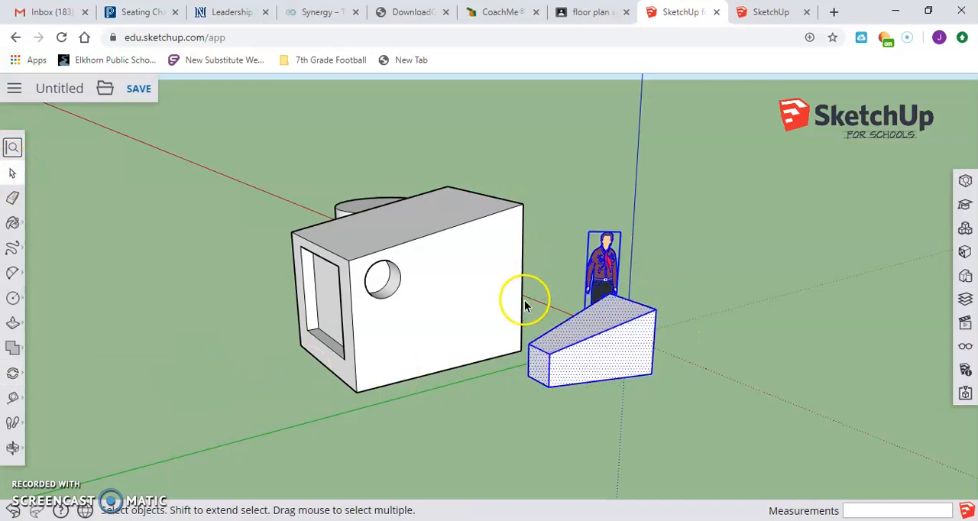
Delete the standing figure beside the tapered box
click(603, 250)
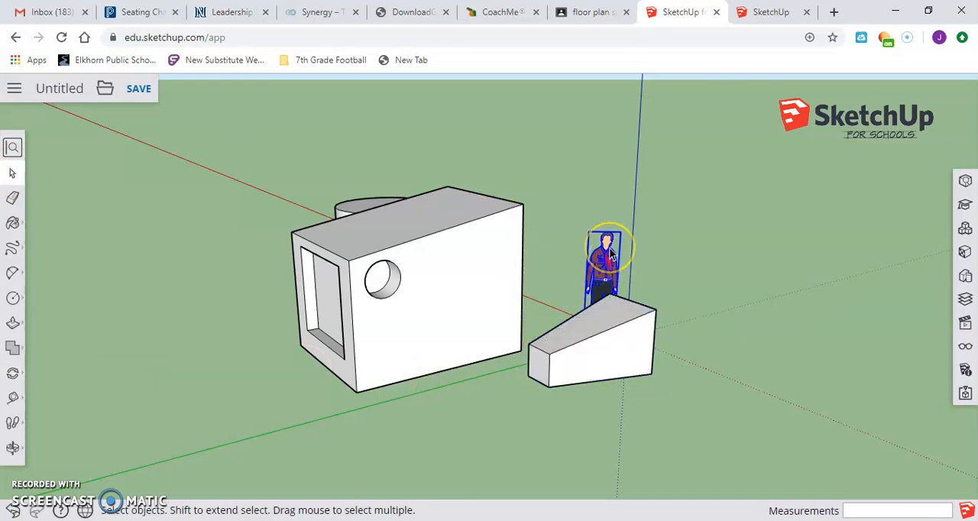
key(Delete)
Select the whole tapered box and rotate it 90° near its large end's lower corner, so that it stands on that end
drag(518, 330, 528, 260)
click(13, 378)
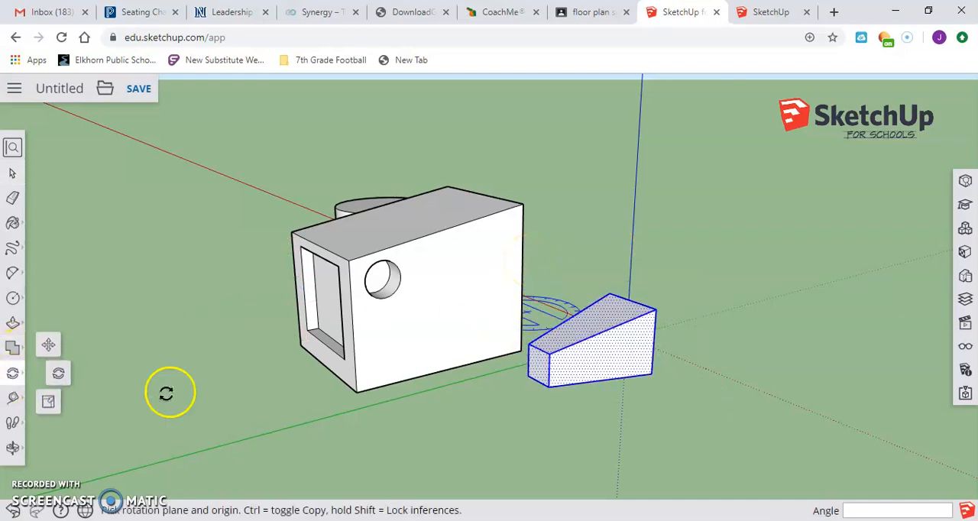
click(650, 364)
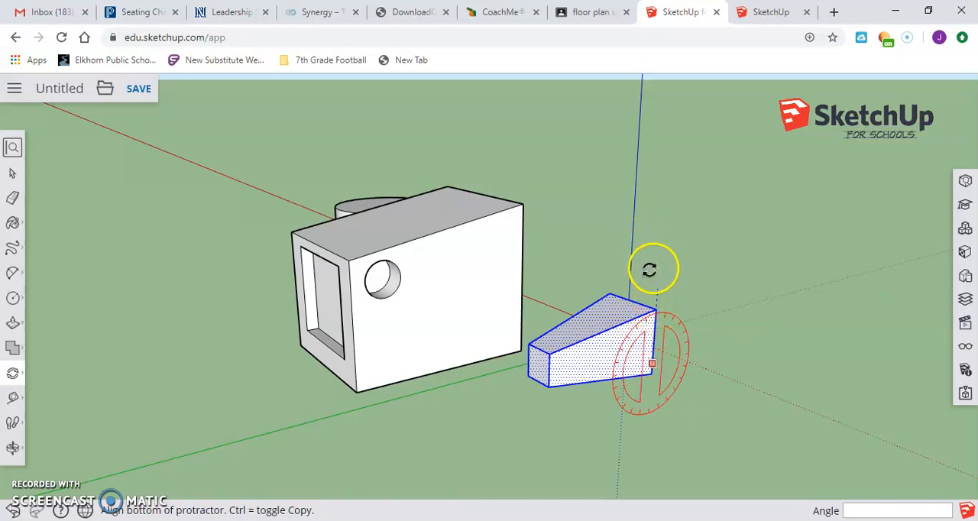
click(650, 265)
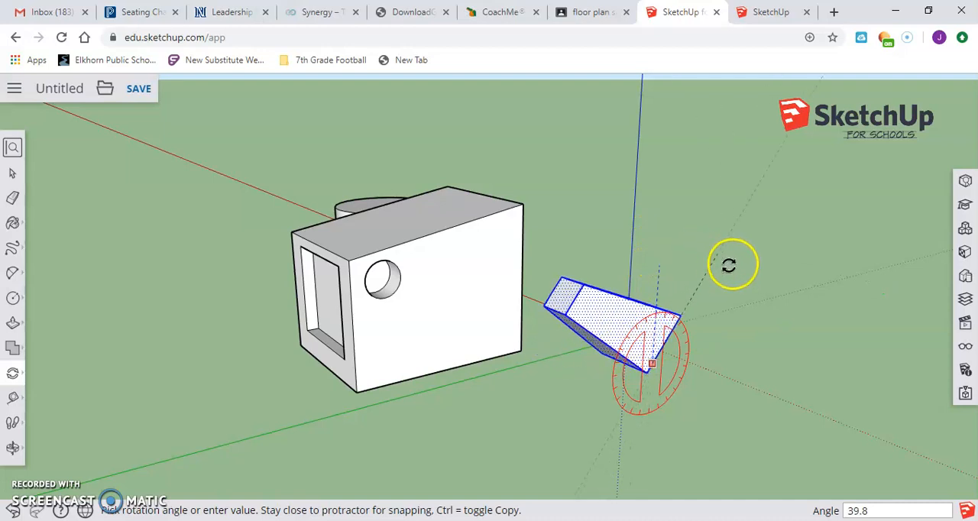
click(760, 327)
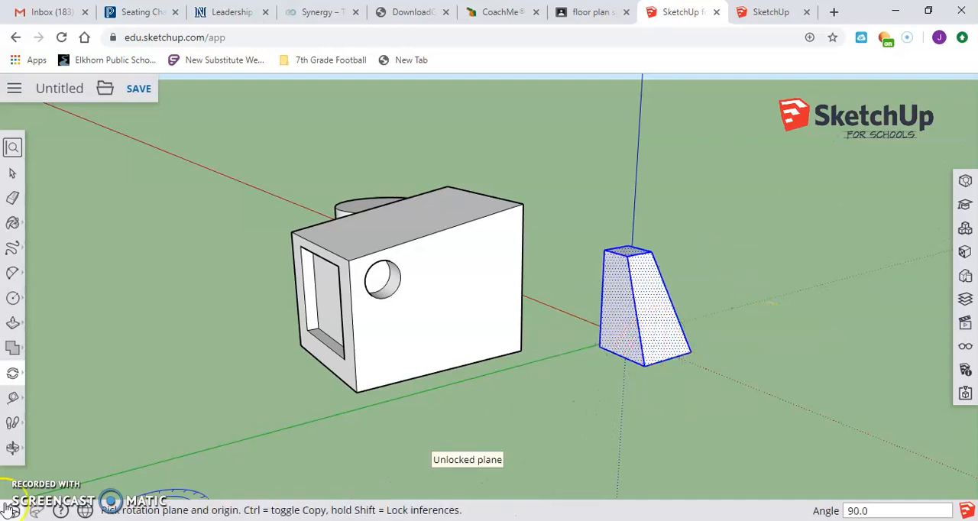
Orbit around the cylinder and both boxes to view them from several sides and from ground level
click(12, 448)
drag(653, 313, 423, 340)
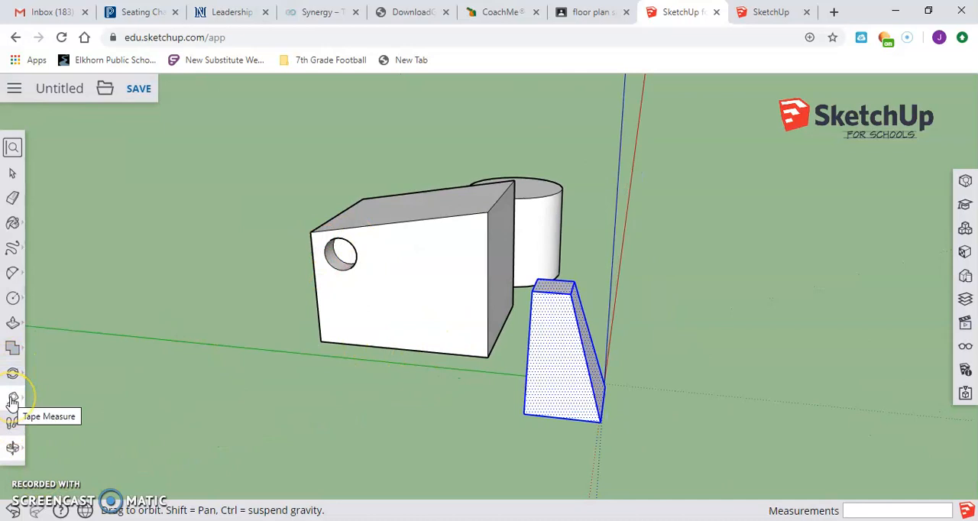
click(15, 449)
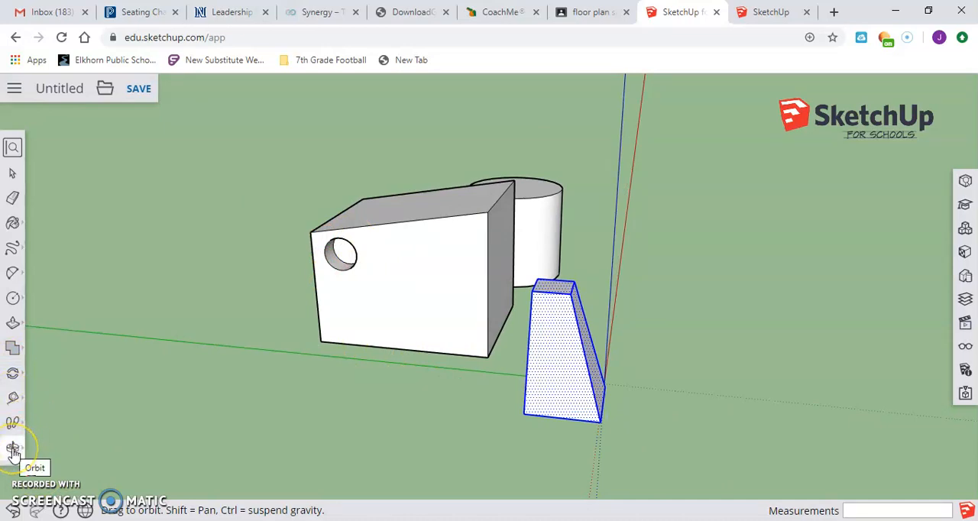
click(14, 451)
click(49, 393)
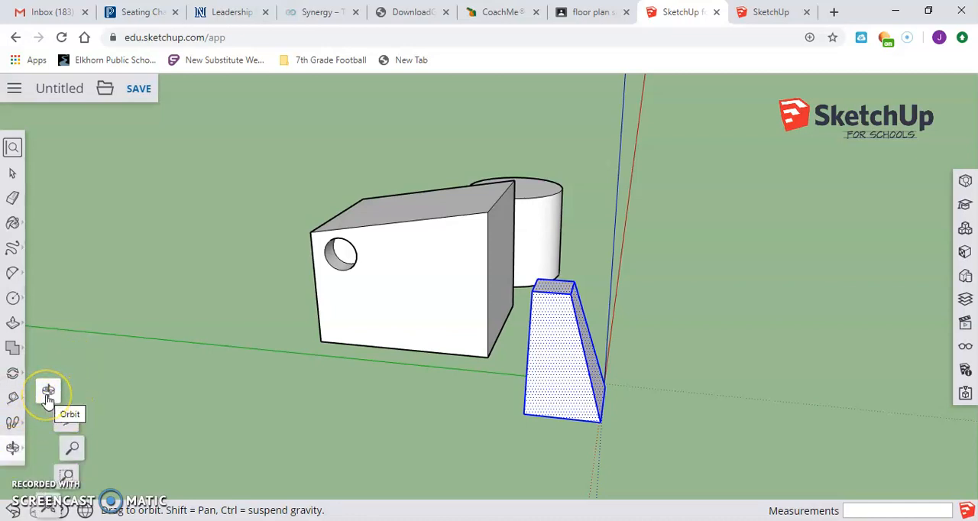
click(47, 392)
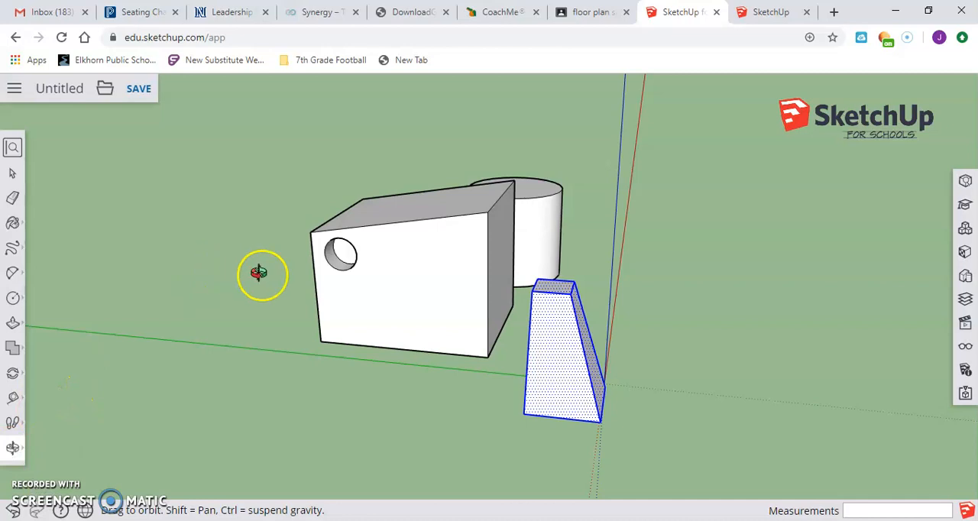
drag(289, 275, 578, 279)
drag(328, 297, 669, 229)
drag(403, 278, 489, 332)
drag(349, 367, 409, 184)
drag(503, 281, 308, 356)
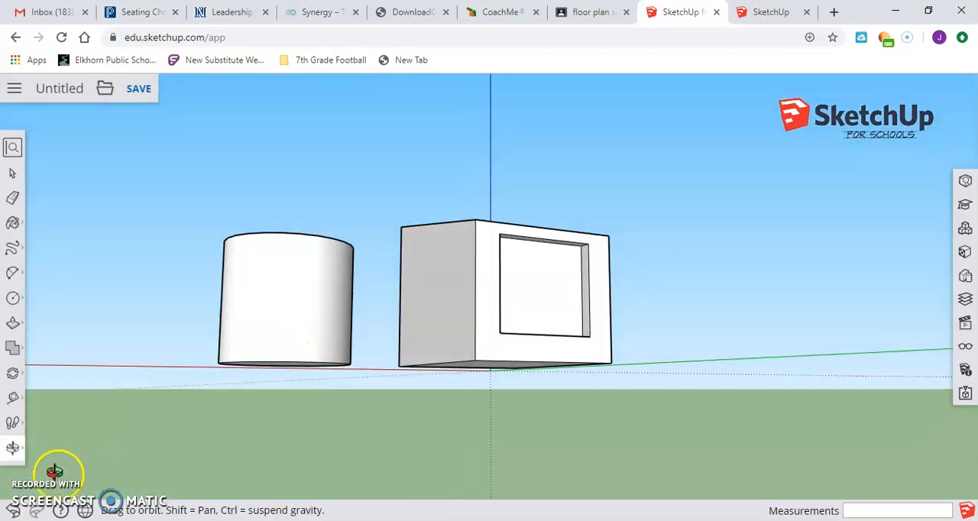
Pan the view to shift the cylinder and the large box across the drawing area
click(13, 447)
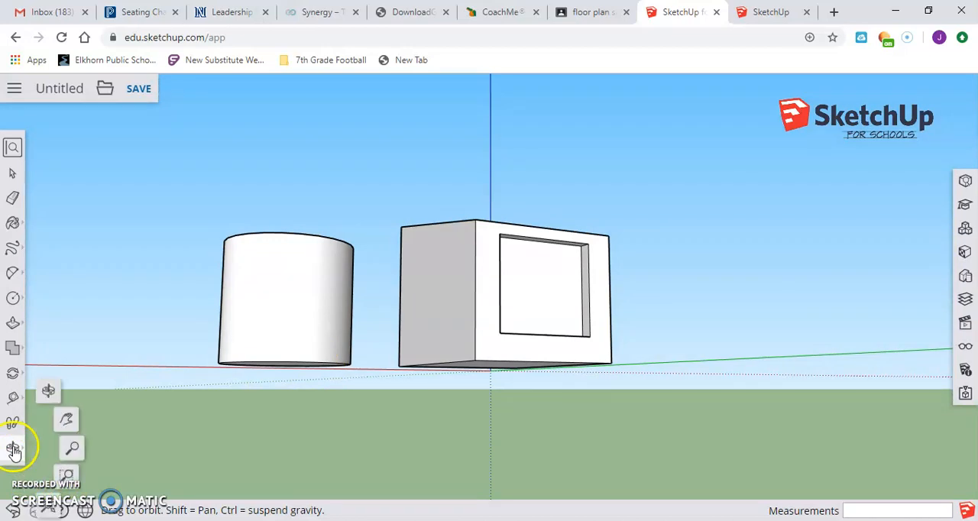
click(67, 425)
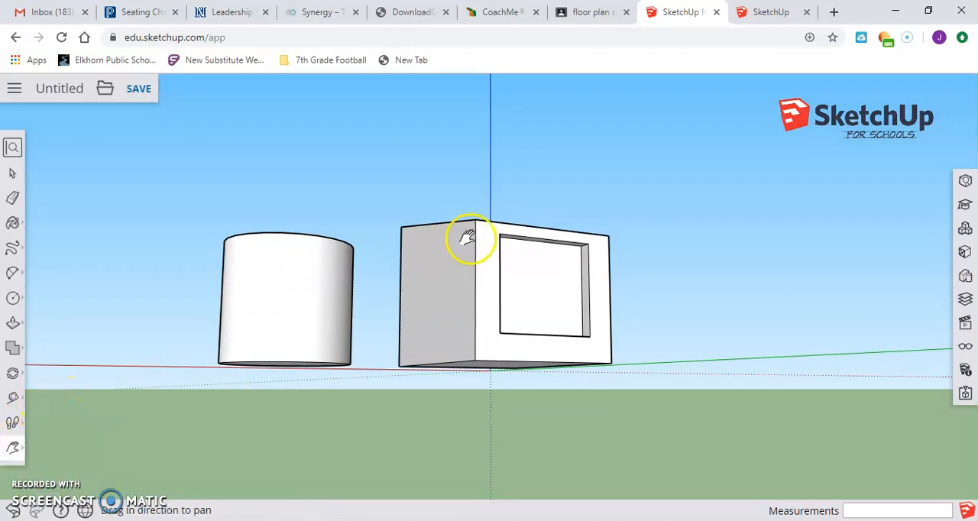
drag(472, 231, 392, 353)
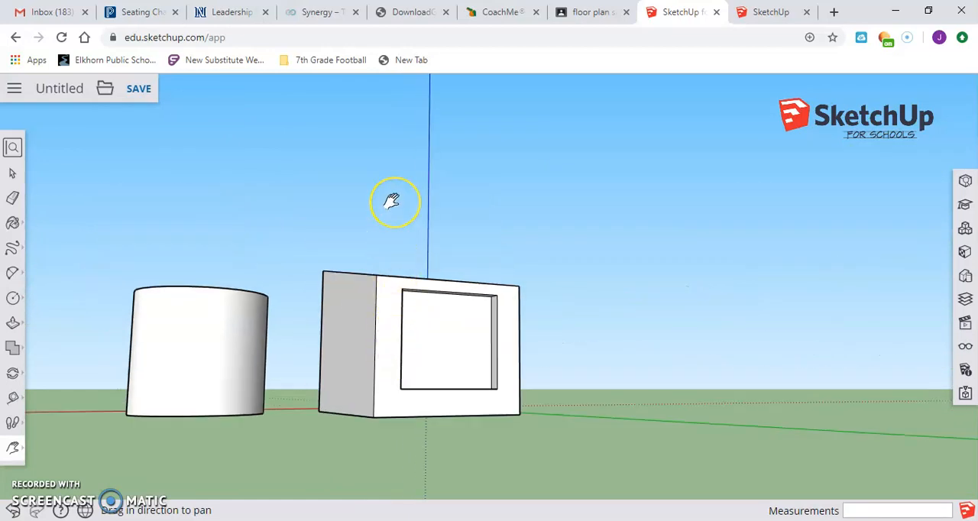
drag(393, 175, 451, 207)
Zoom in and out repeatedly on the large box and cylinder, ending far away from the model
click(13, 450)
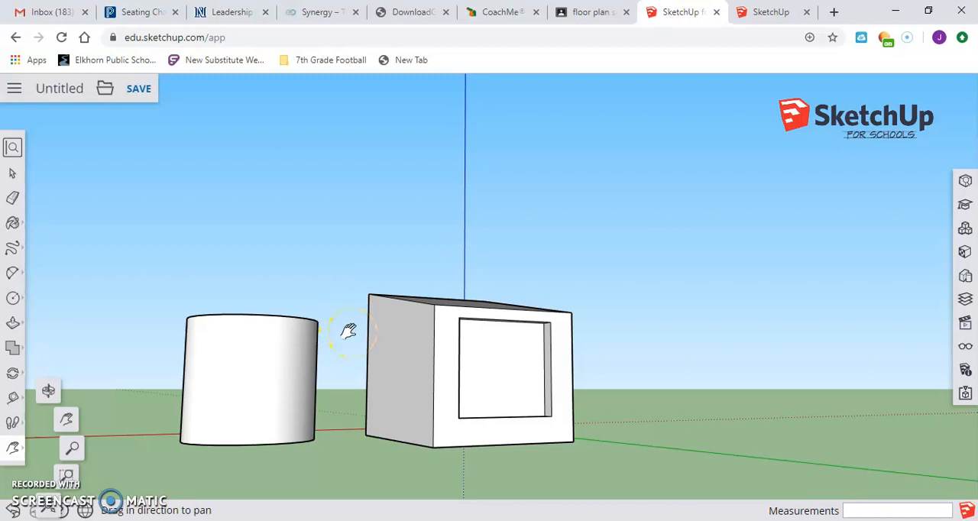
scroll(348, 330, down, 10)
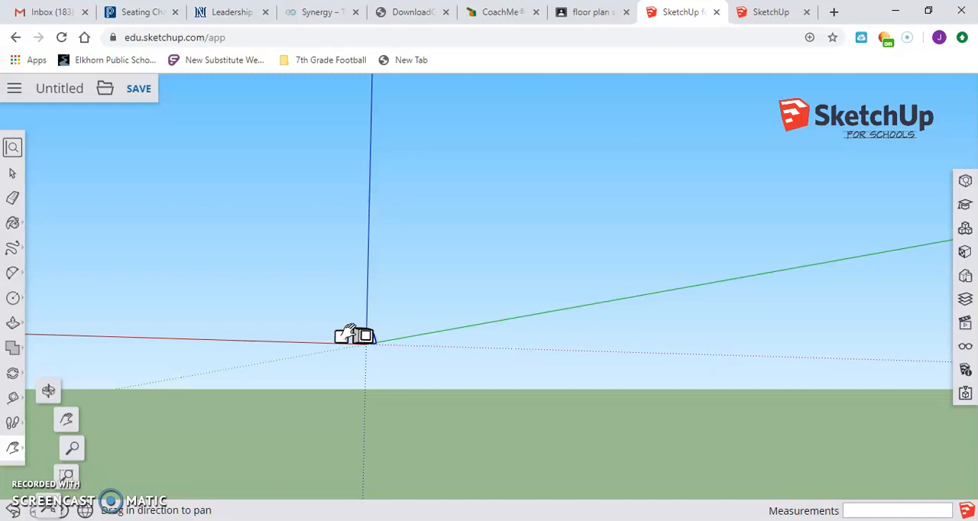
scroll(349, 332, up, 10)
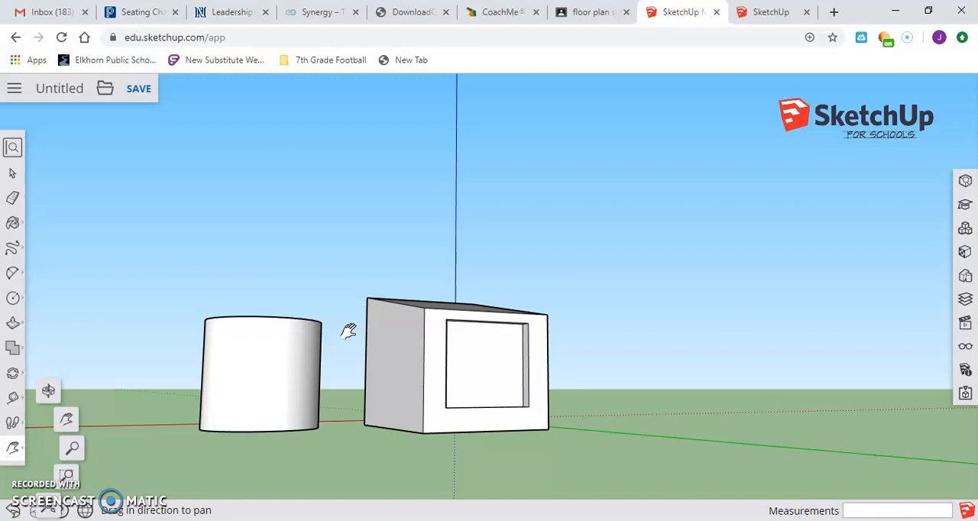
scroll(348, 330, down, 10)
click(463, 319)
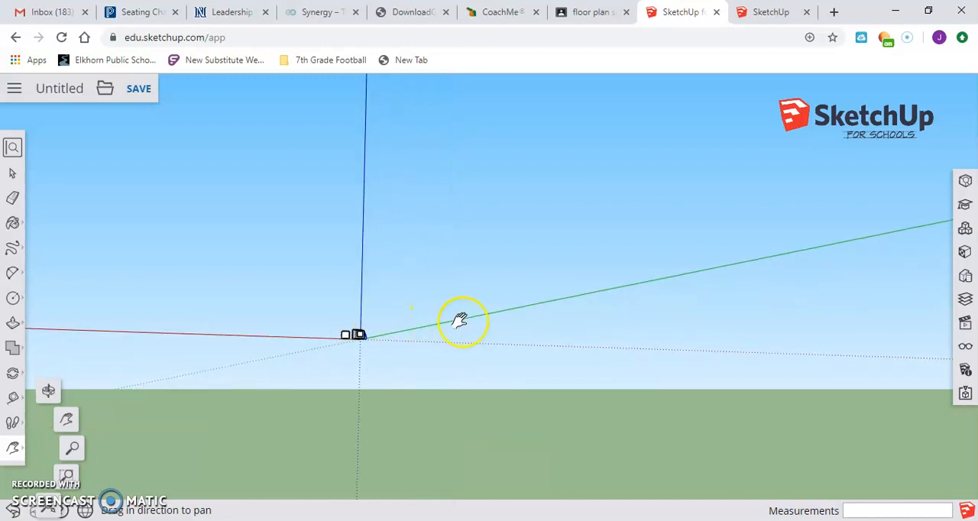
scroll(470, 318, up, 5)
scroll(470, 319, down, 6)
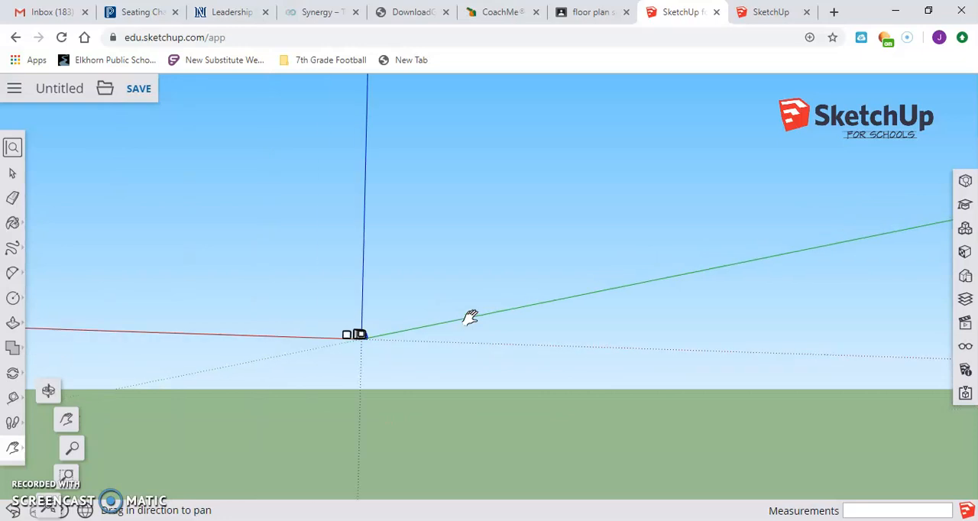
scroll(393, 330, up, 6)
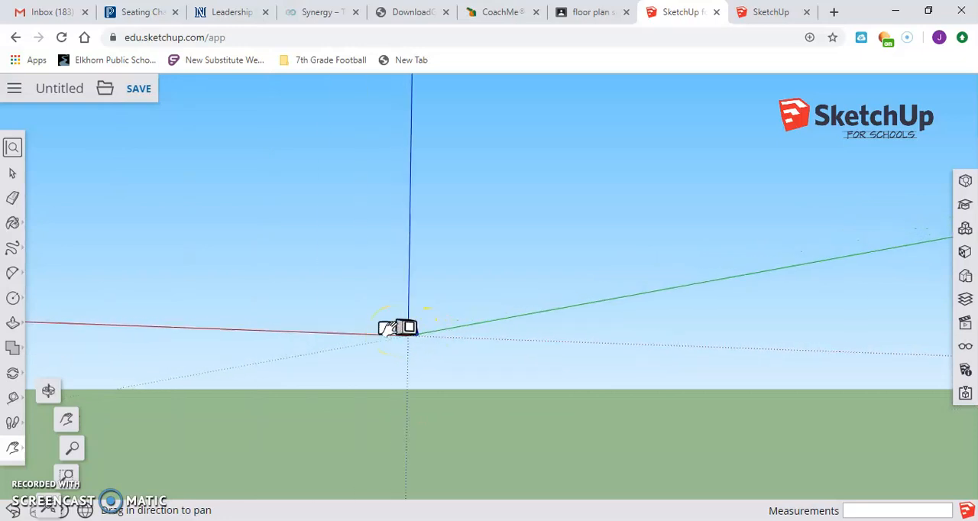
scroll(391, 327, up, 8)
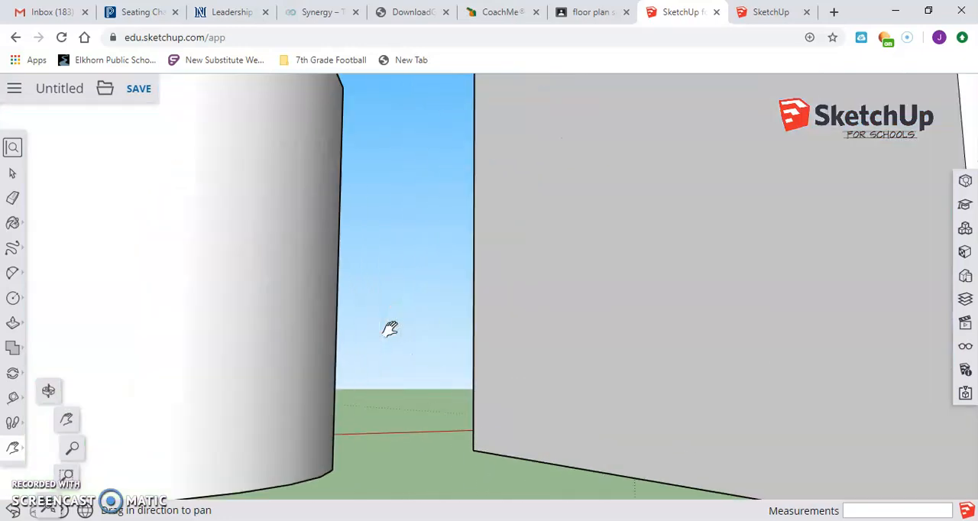
click(254, 393)
scroll(254, 393, down, 8)
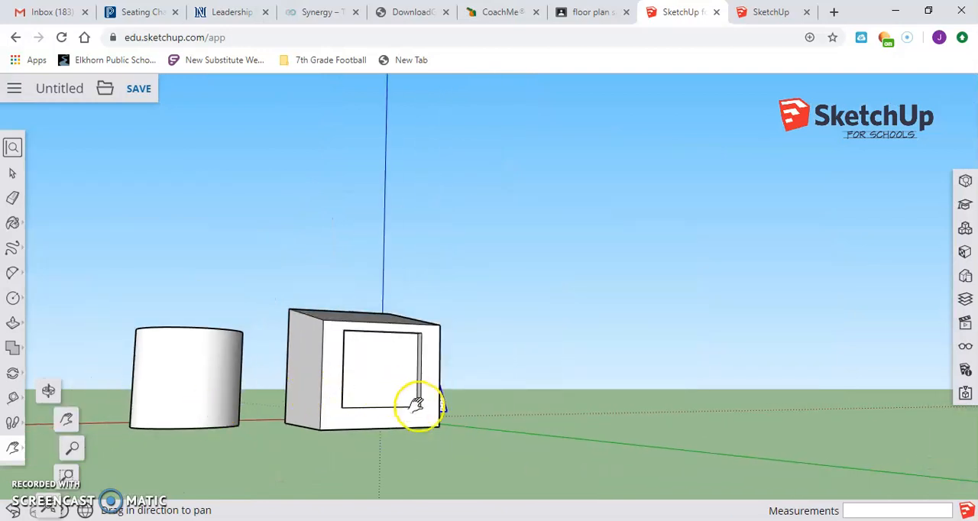
scroll(419, 405, up, 10)
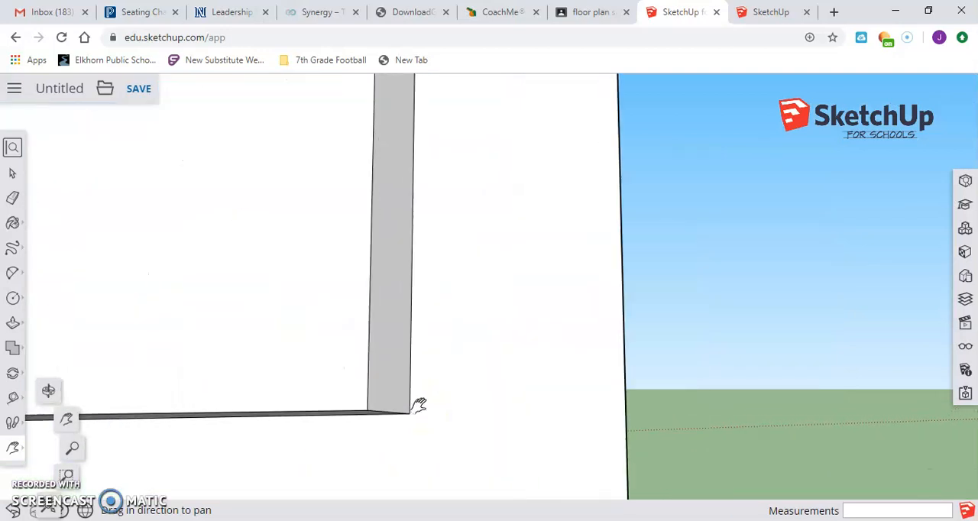
scroll(419, 405, down, 10)
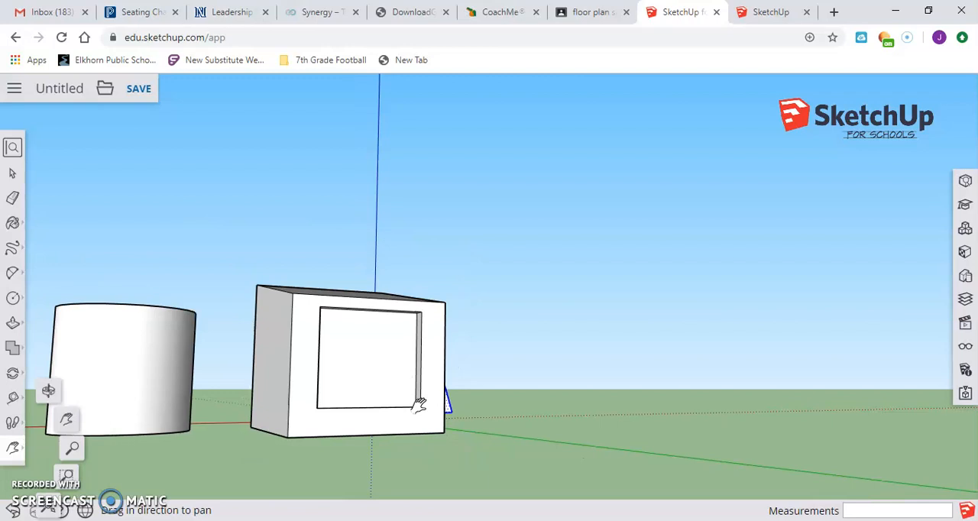
scroll(419, 405, down, 4)
scroll(419, 405, up, 10)
click(226, 359)
scroll(222, 360, down, 10)
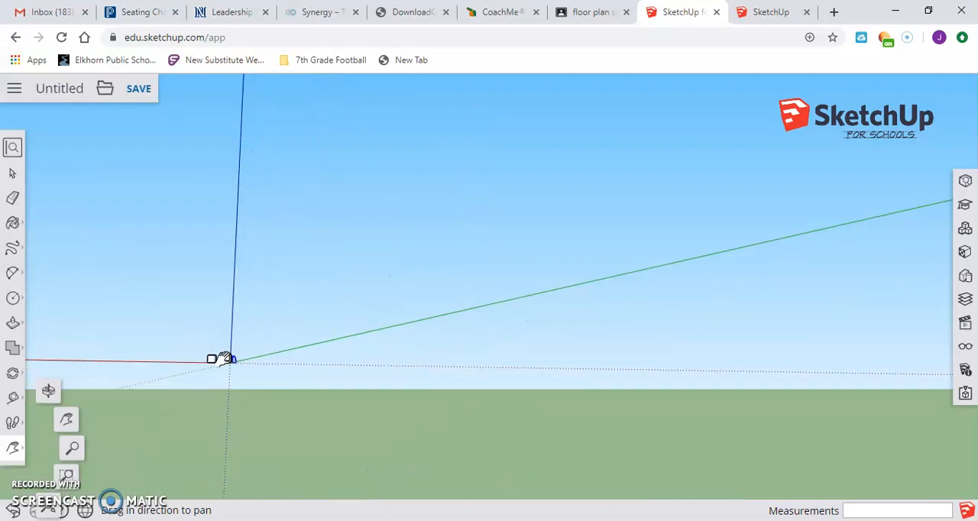
scroll(277, 230, down, 5)
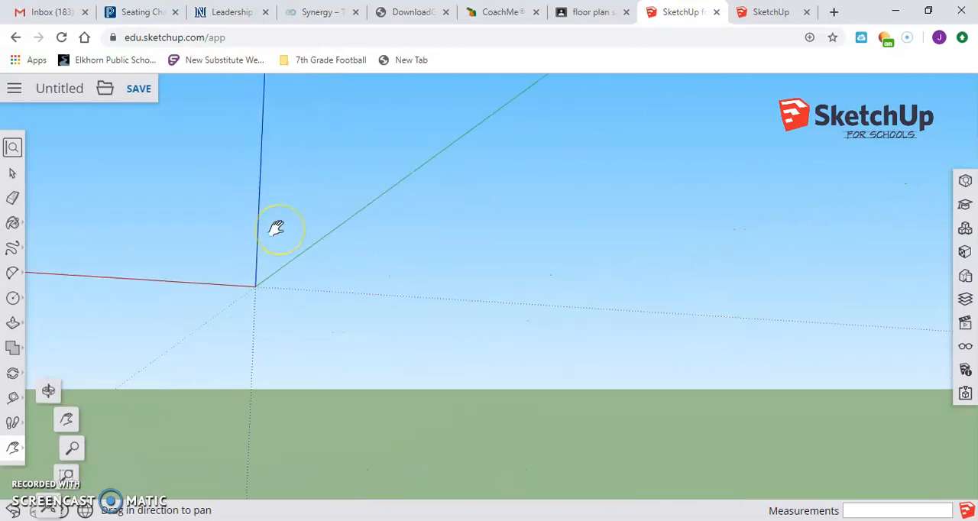
click(181, 307)
click(189, 469)
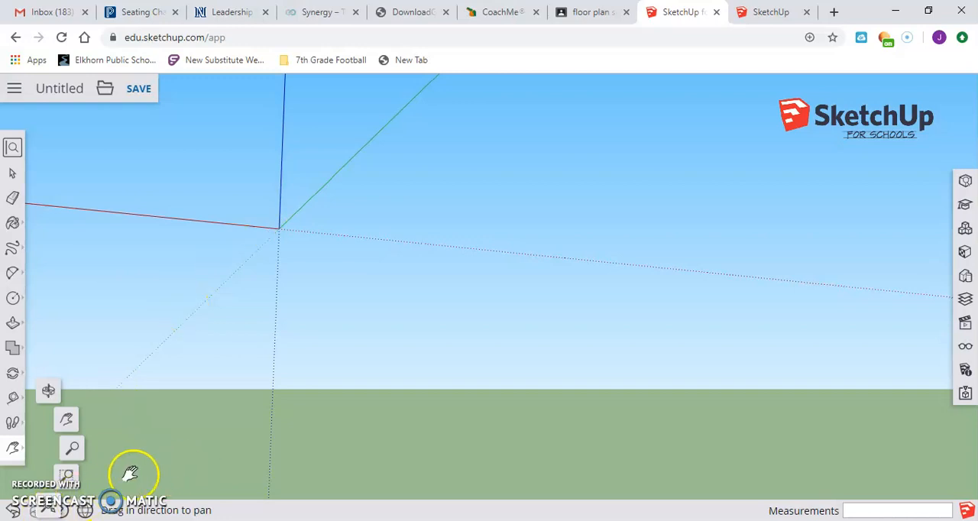
Fit the whole model in view with Zoom Extents and examine it closer and from farther away
click(46, 510)
click(48, 511)
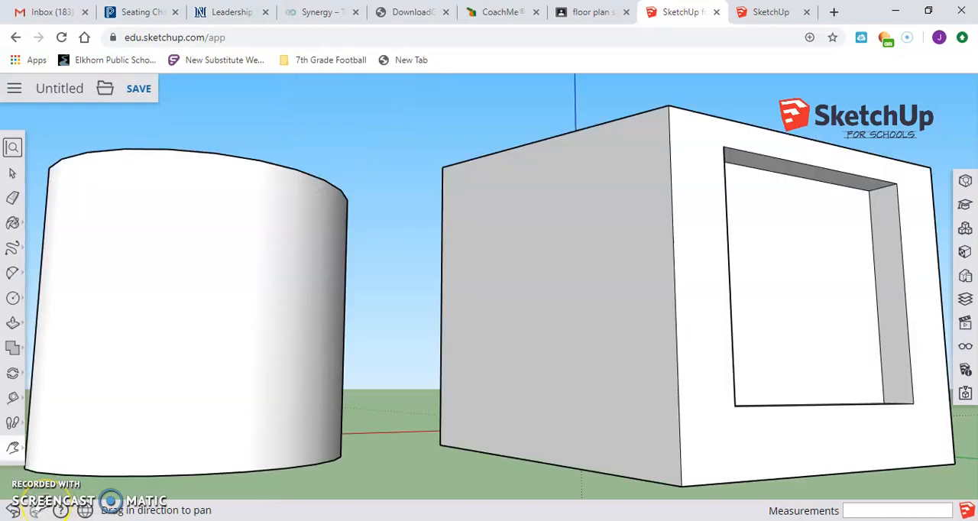
scroll(397, 321, up, 5)
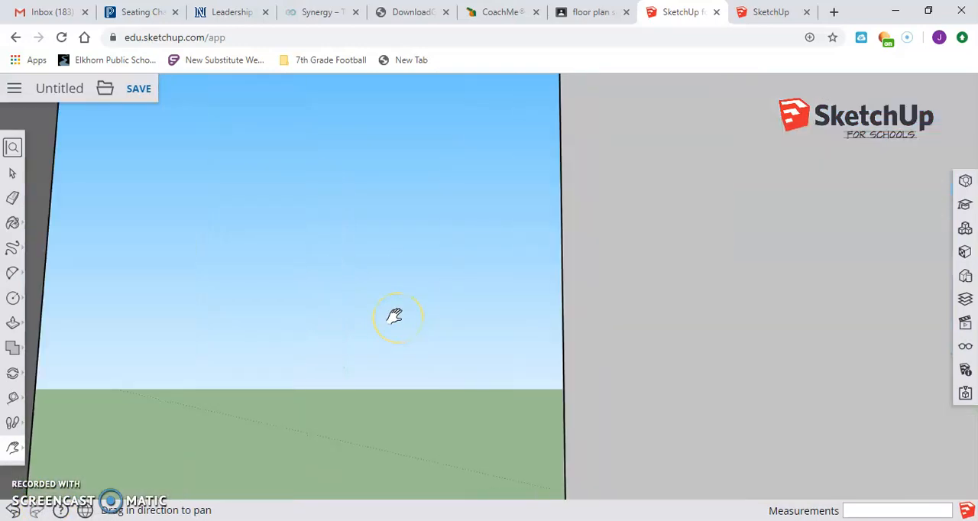
scroll(396, 318, down, 7)
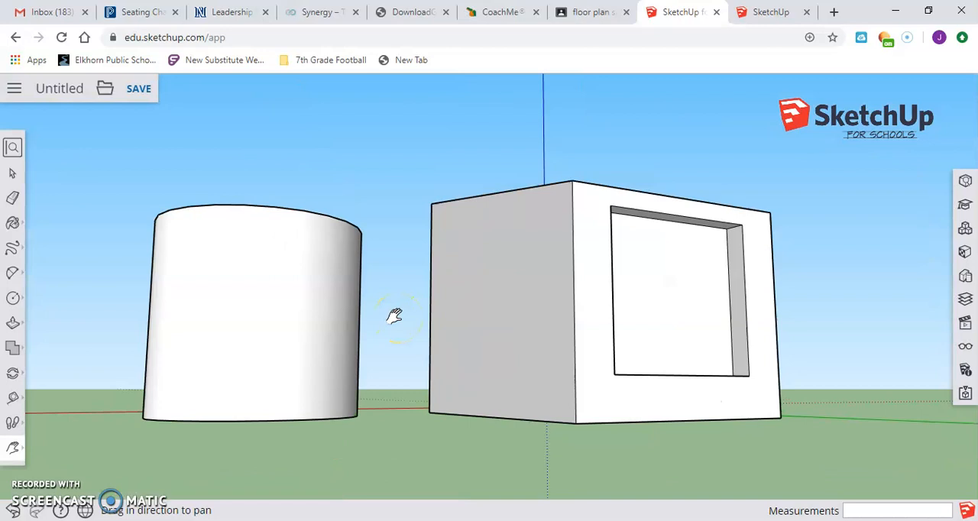
click(125, 381)
scroll(125, 381, down, 5)
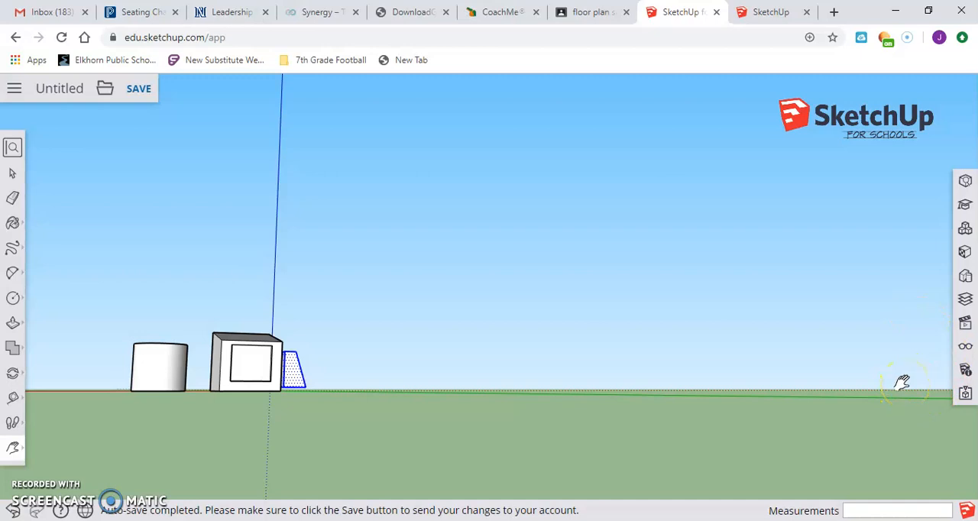
Draw a vertical circle perpendicular to the red axis, with a radius of about 1' 11 1/2", well away from the existing shapes
click(13, 297)
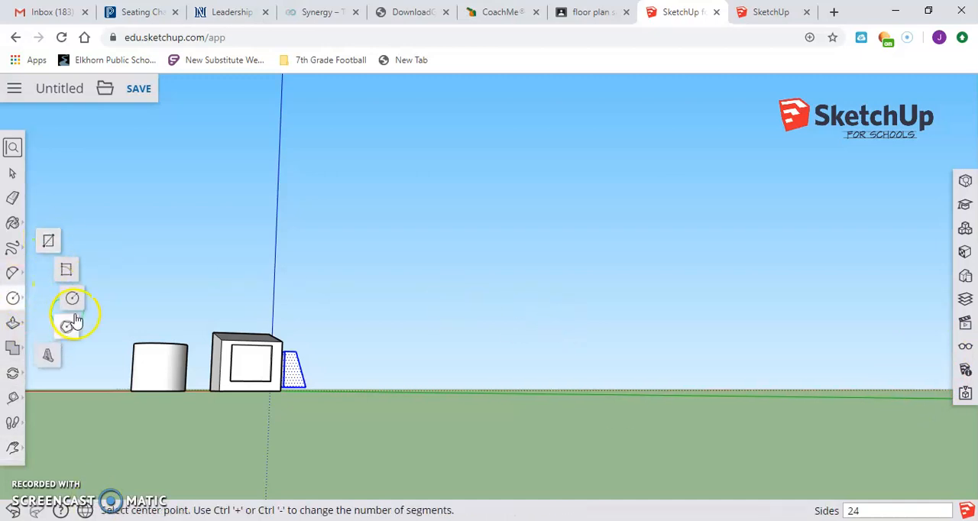
scroll(600, 356, up, 2)
scroll(600, 357, down, 4)
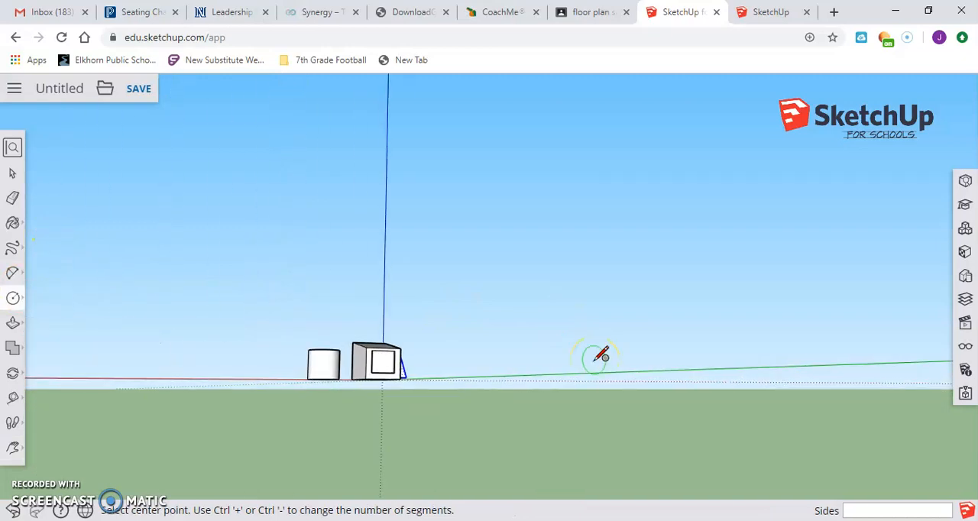
click(881, 404)
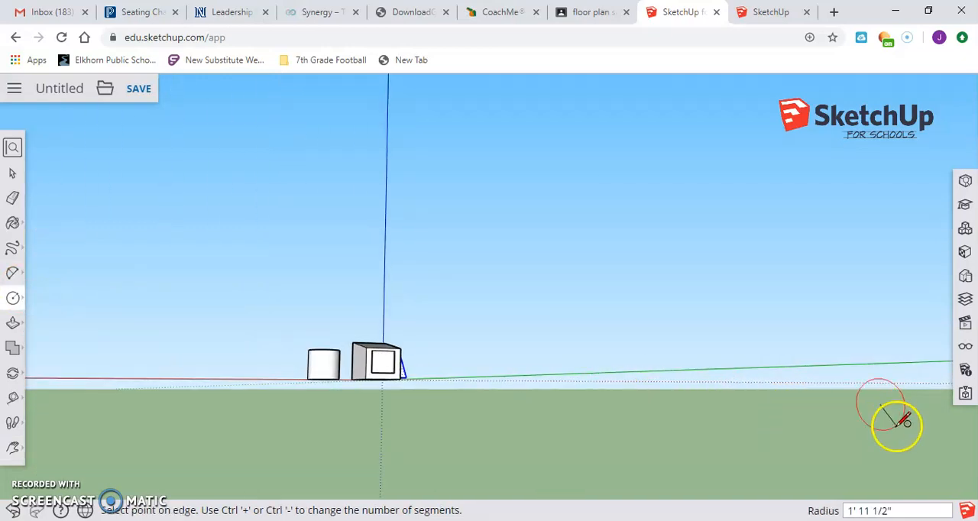
click(895, 424)
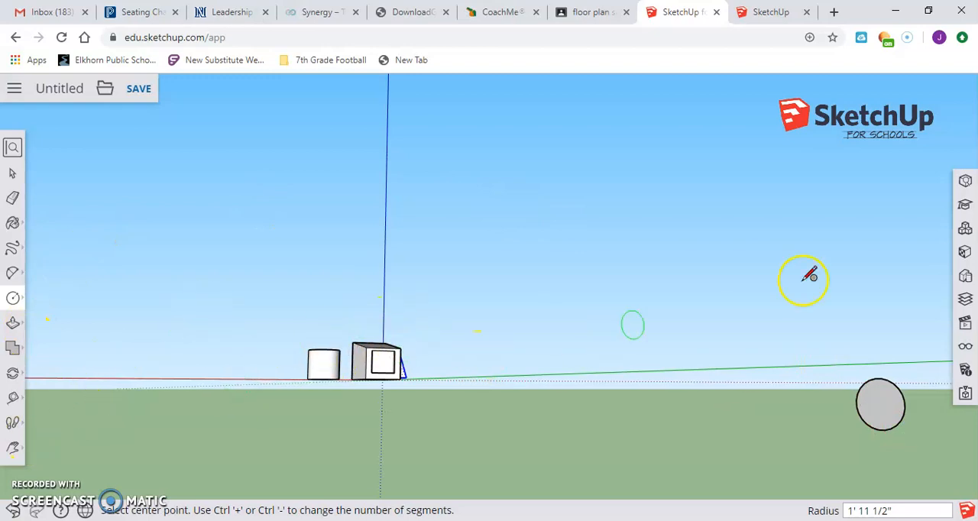
Fit all shapes including the new distant circle in view with Zoom Extents, and zoom back out
click(13, 448)
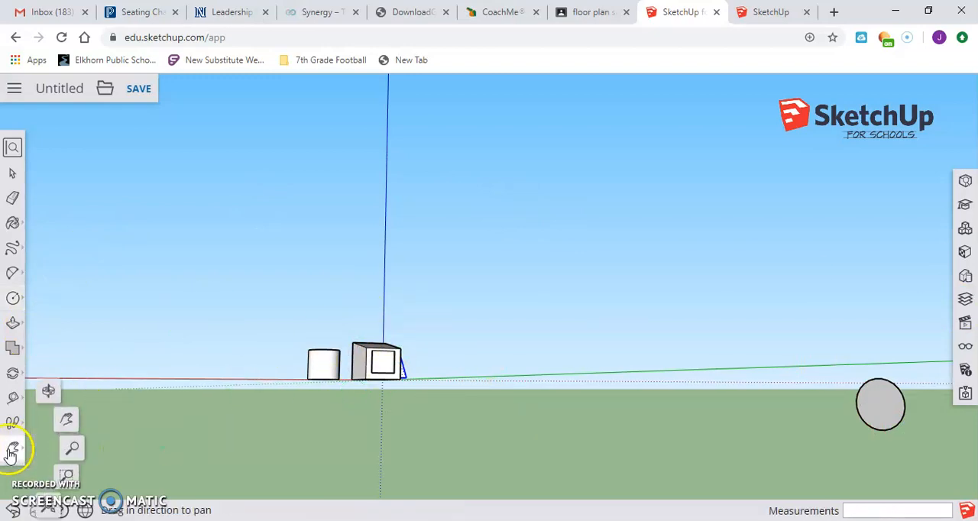
click(50, 511)
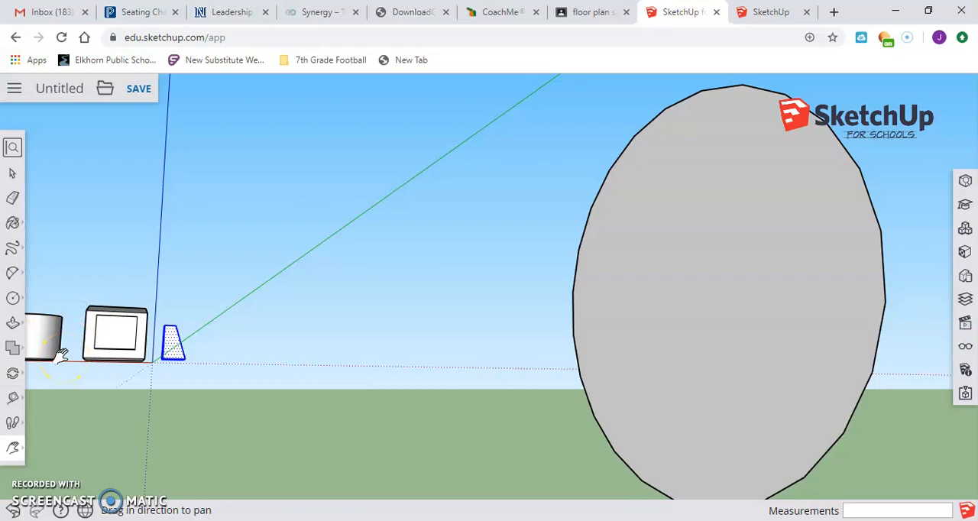
scroll(61, 355, down, 5)
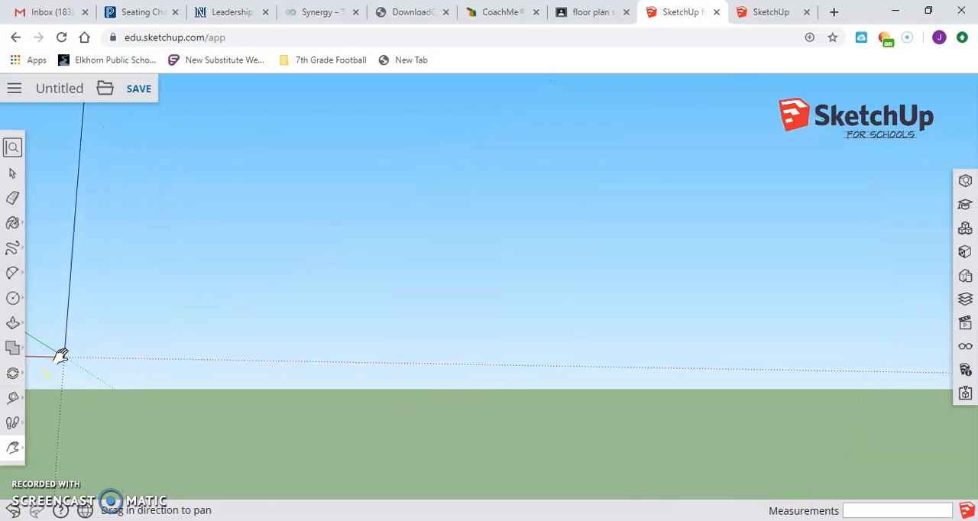